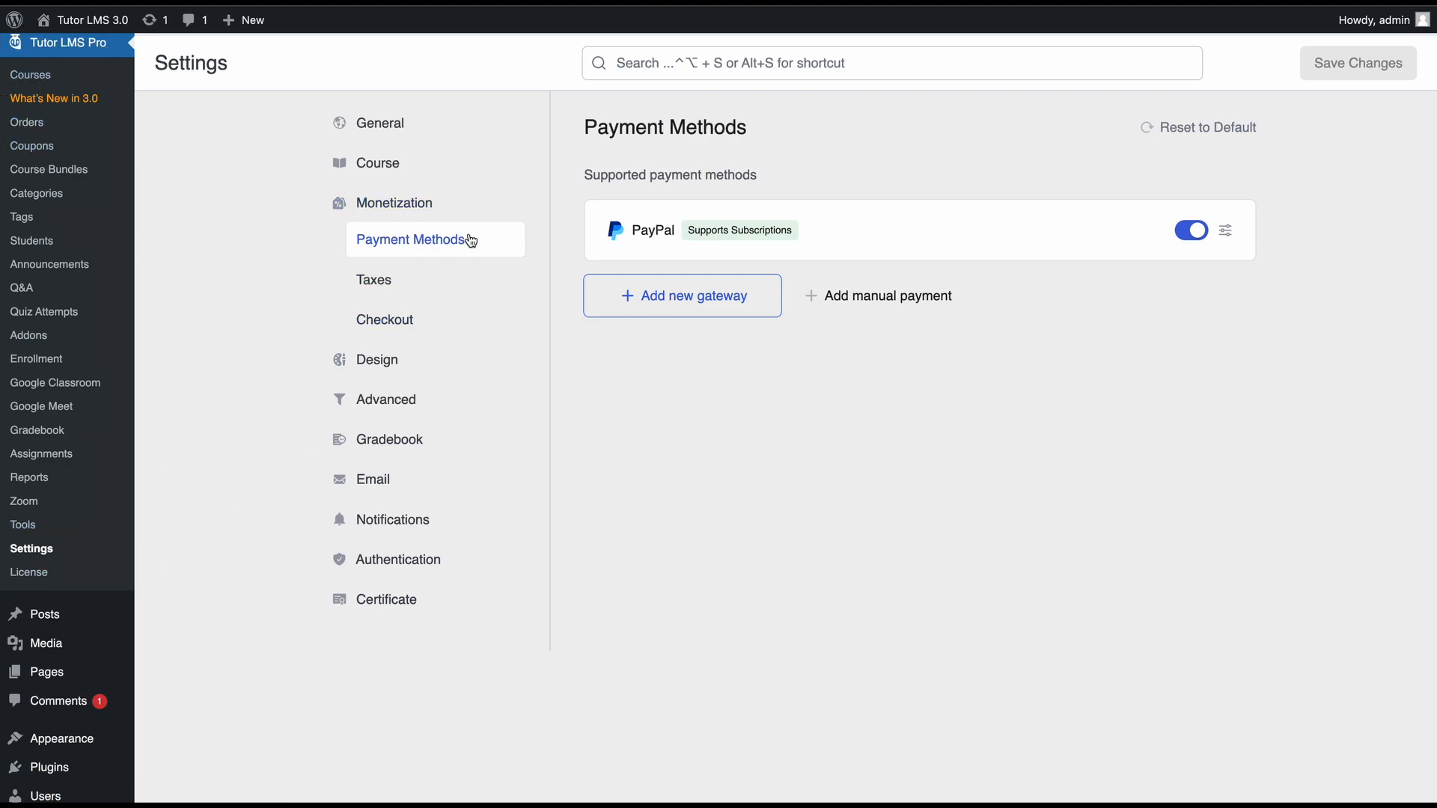
# - Review the Monetization options and install the Stripe payment gateway under Payment Methods
pyautogui.click(412, 217)
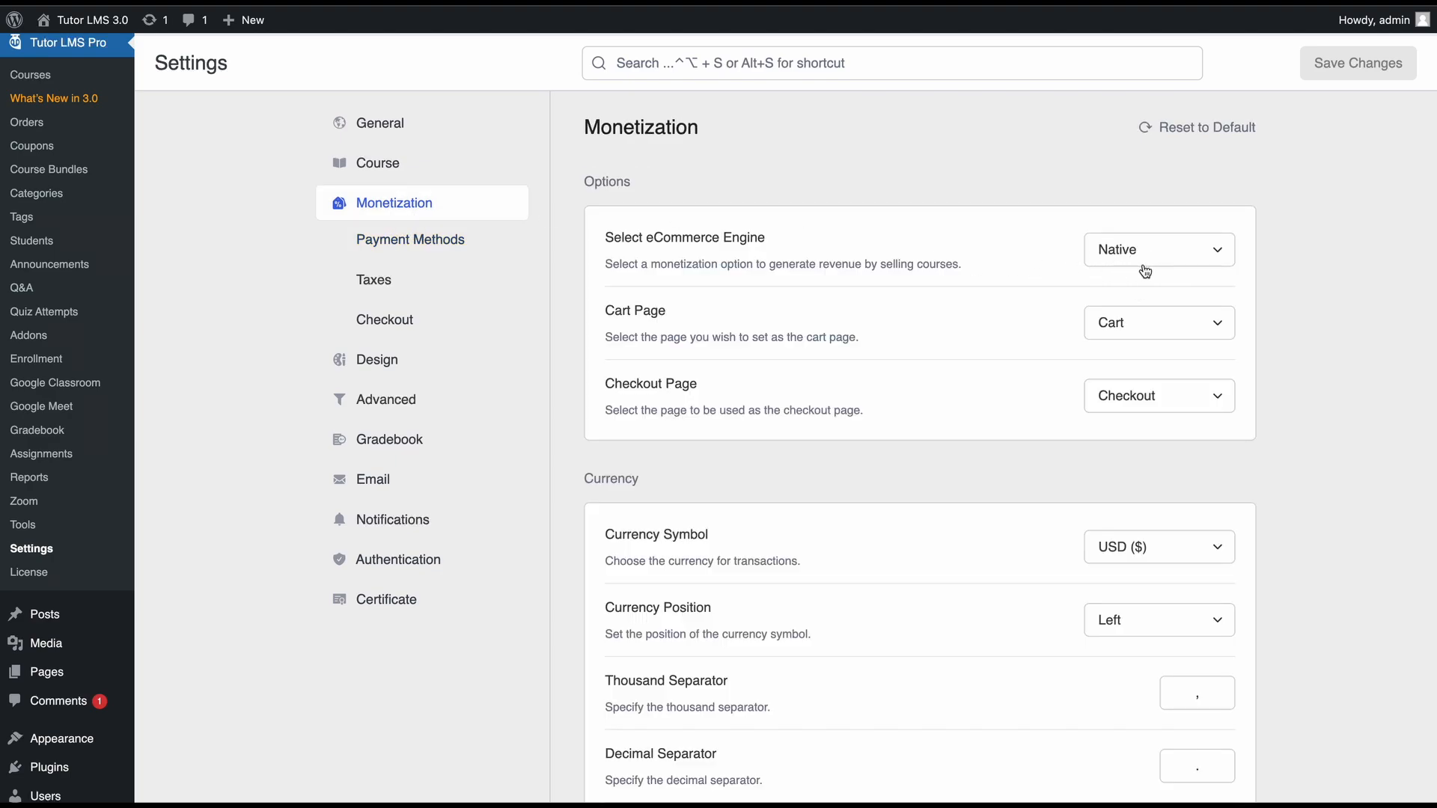
pyautogui.click(446, 248)
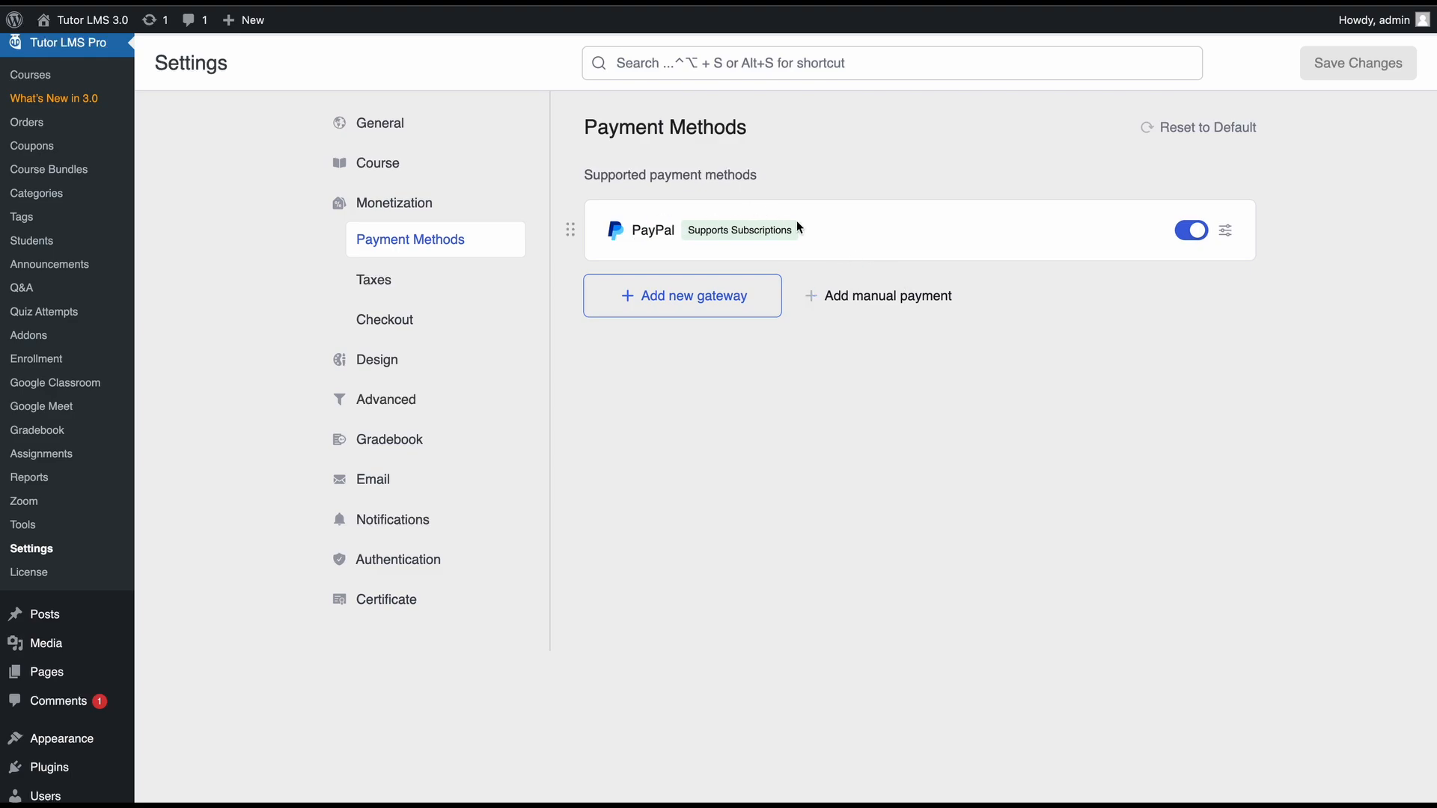
pyautogui.click(696, 297)
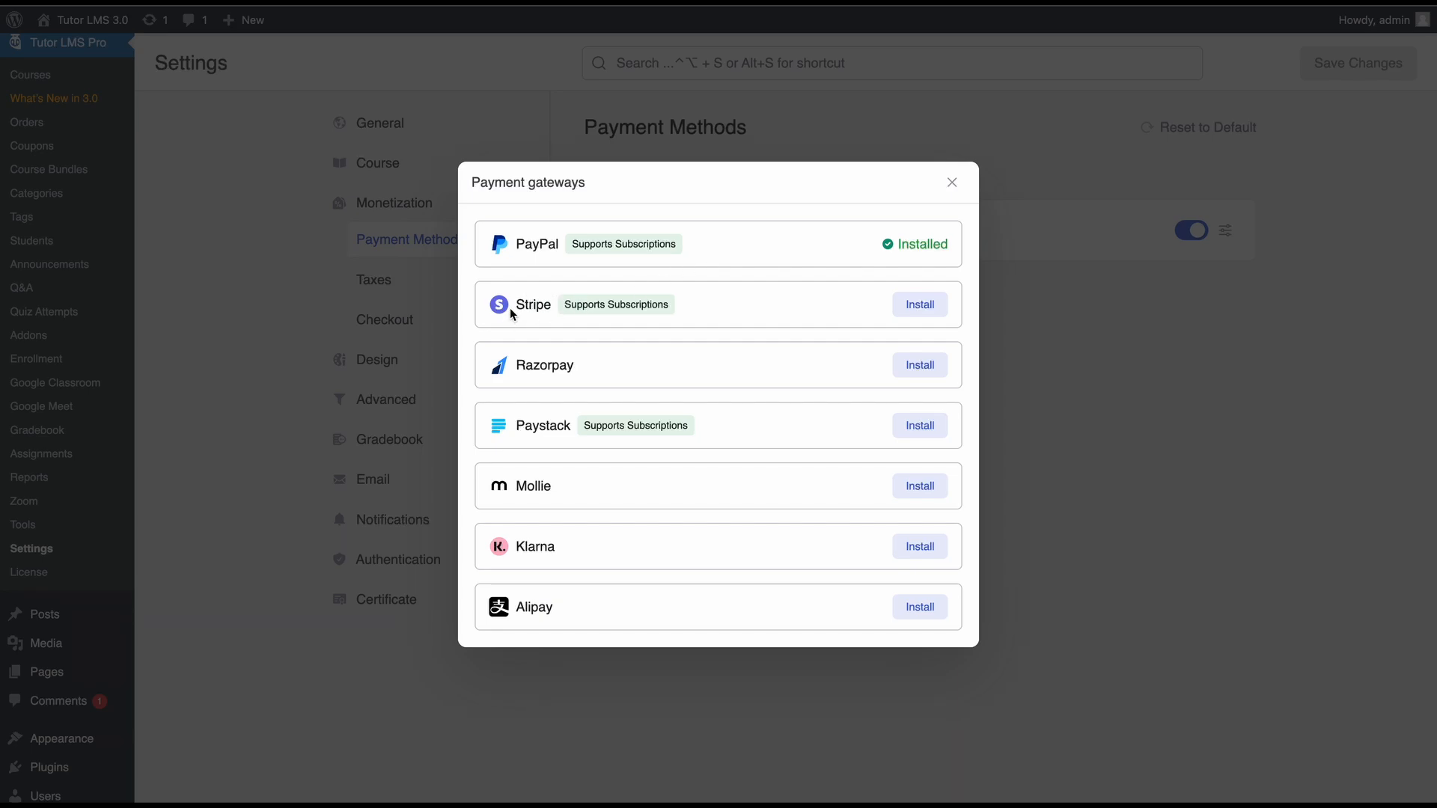
pyautogui.click(914, 303)
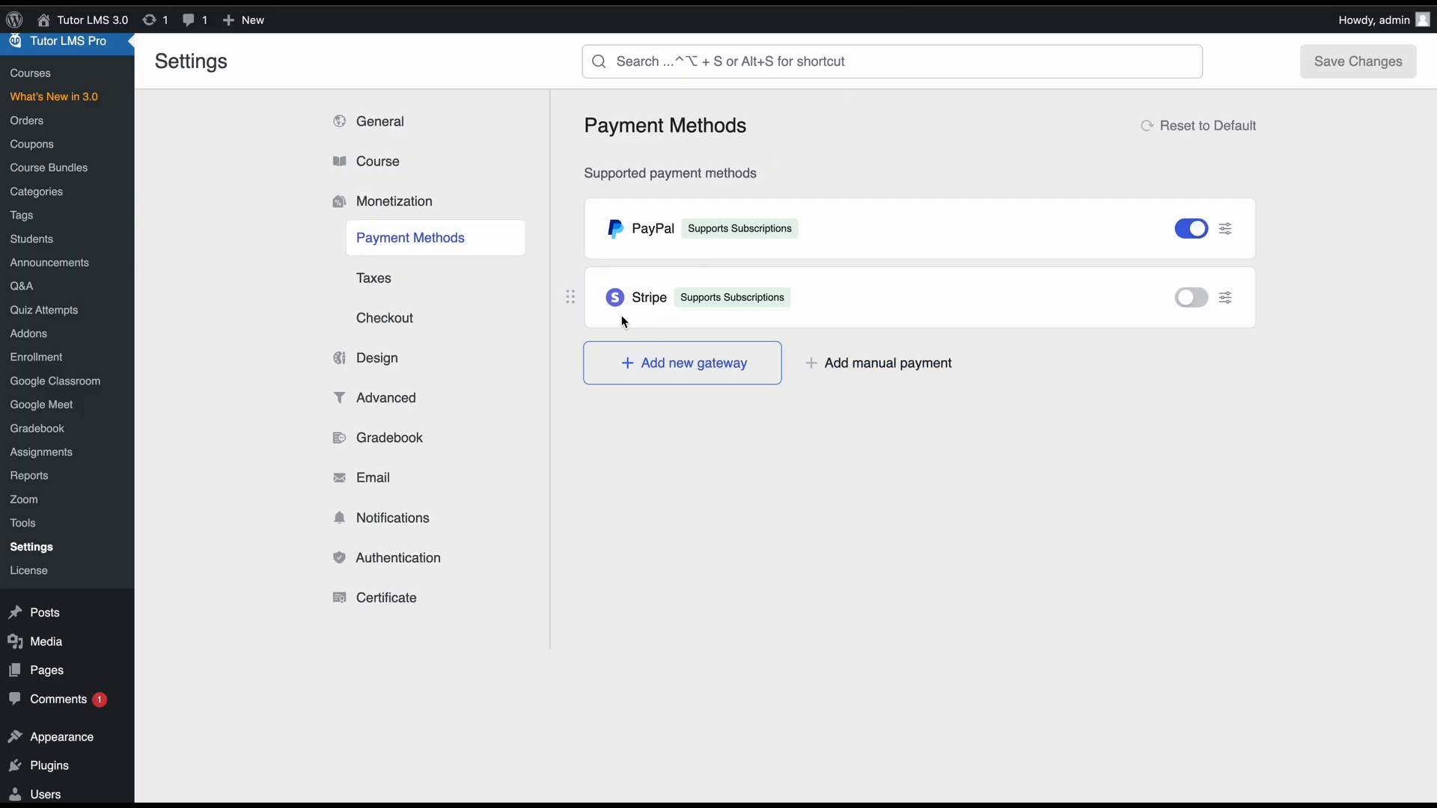
pyautogui.moveTo(632, 308); pyautogui.dragTo(677, 299)
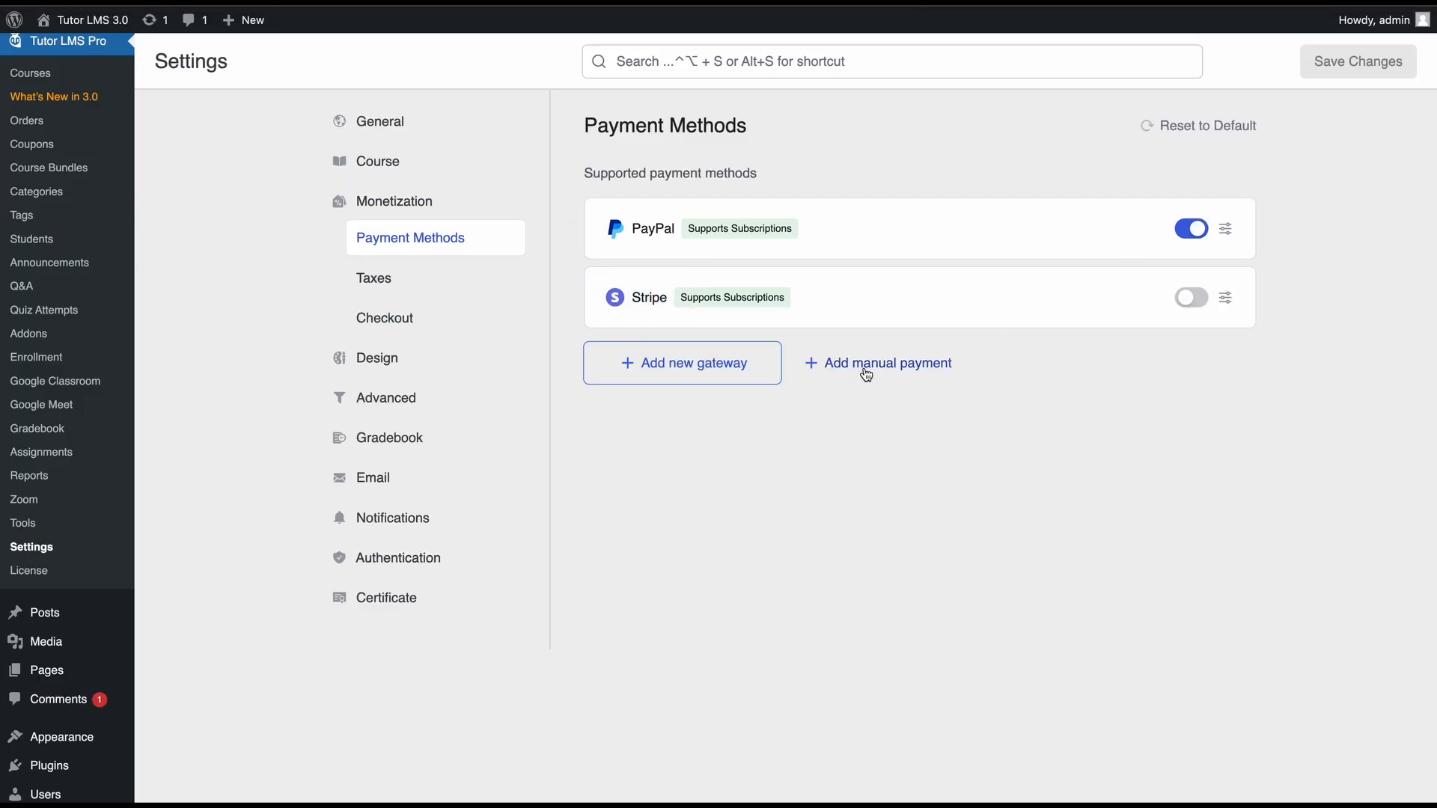
# - Expand the Stripe gateway's configuration and set its environment to Test
pyautogui.click(1224, 300)
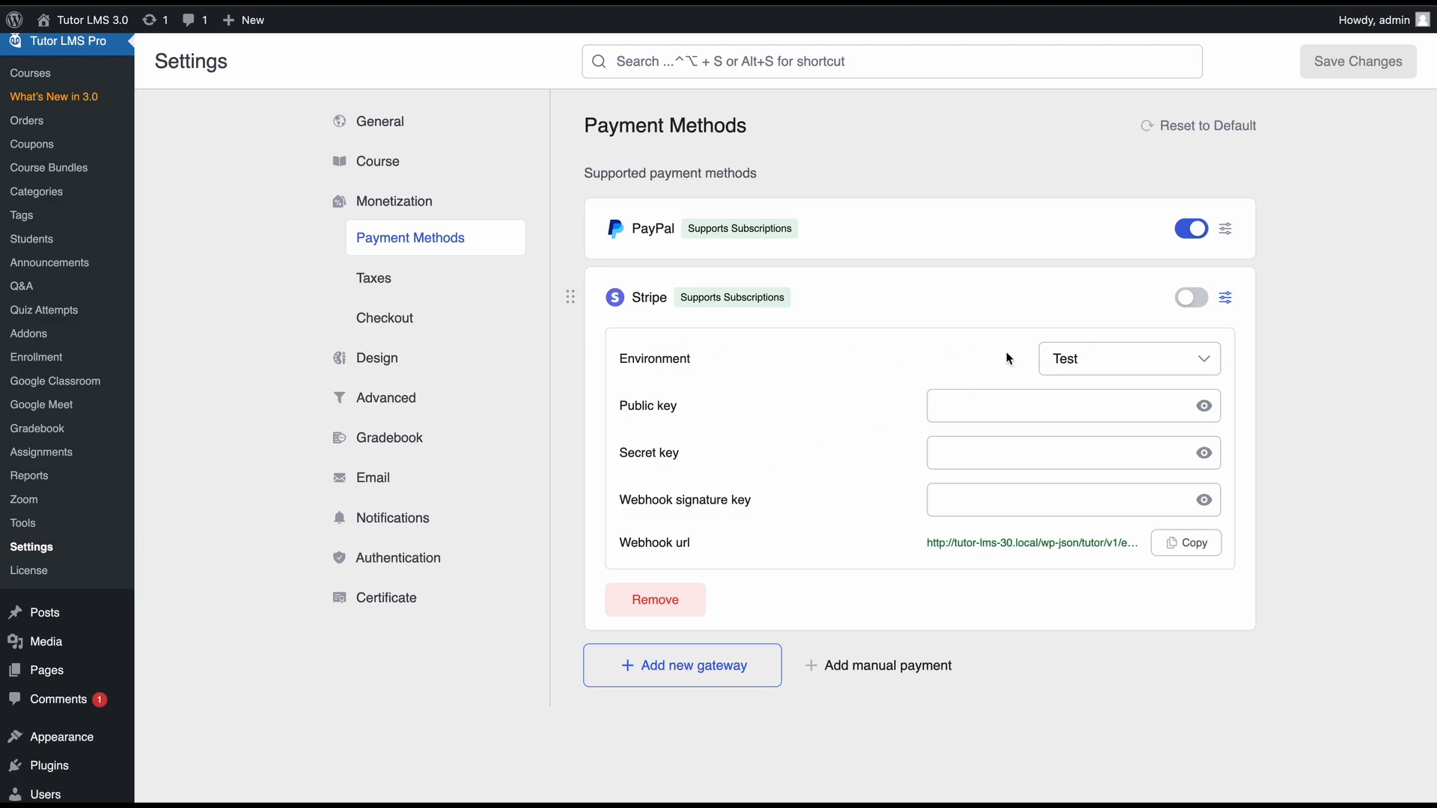
pyautogui.click(1089, 365)
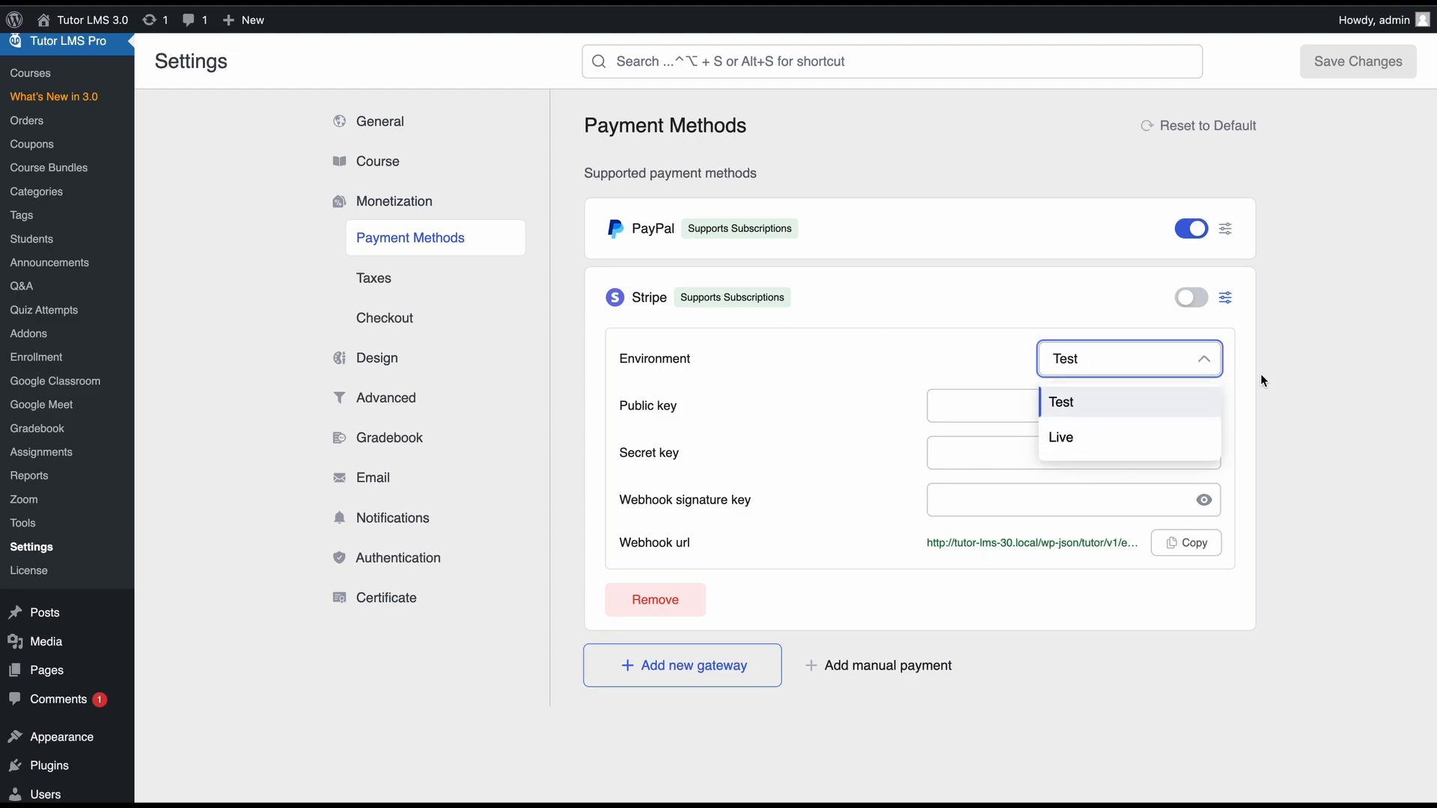
pyautogui.click(1109, 412)
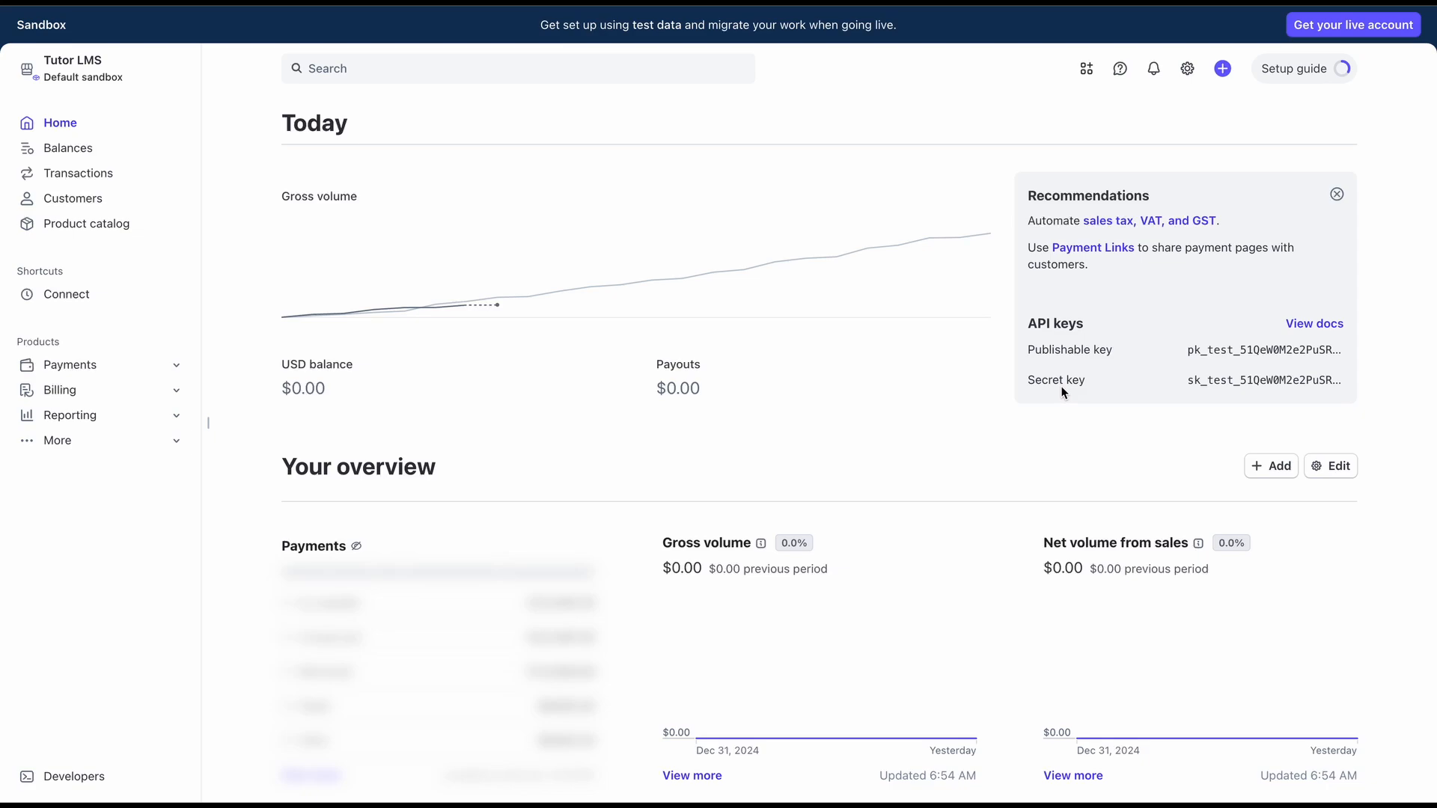
# - Copy the publishable and secret API keys from the Stripe dashboard into the Stripe gateway's Public key and Secret key fields in Tutor LMS
pyautogui.click(1209, 359)
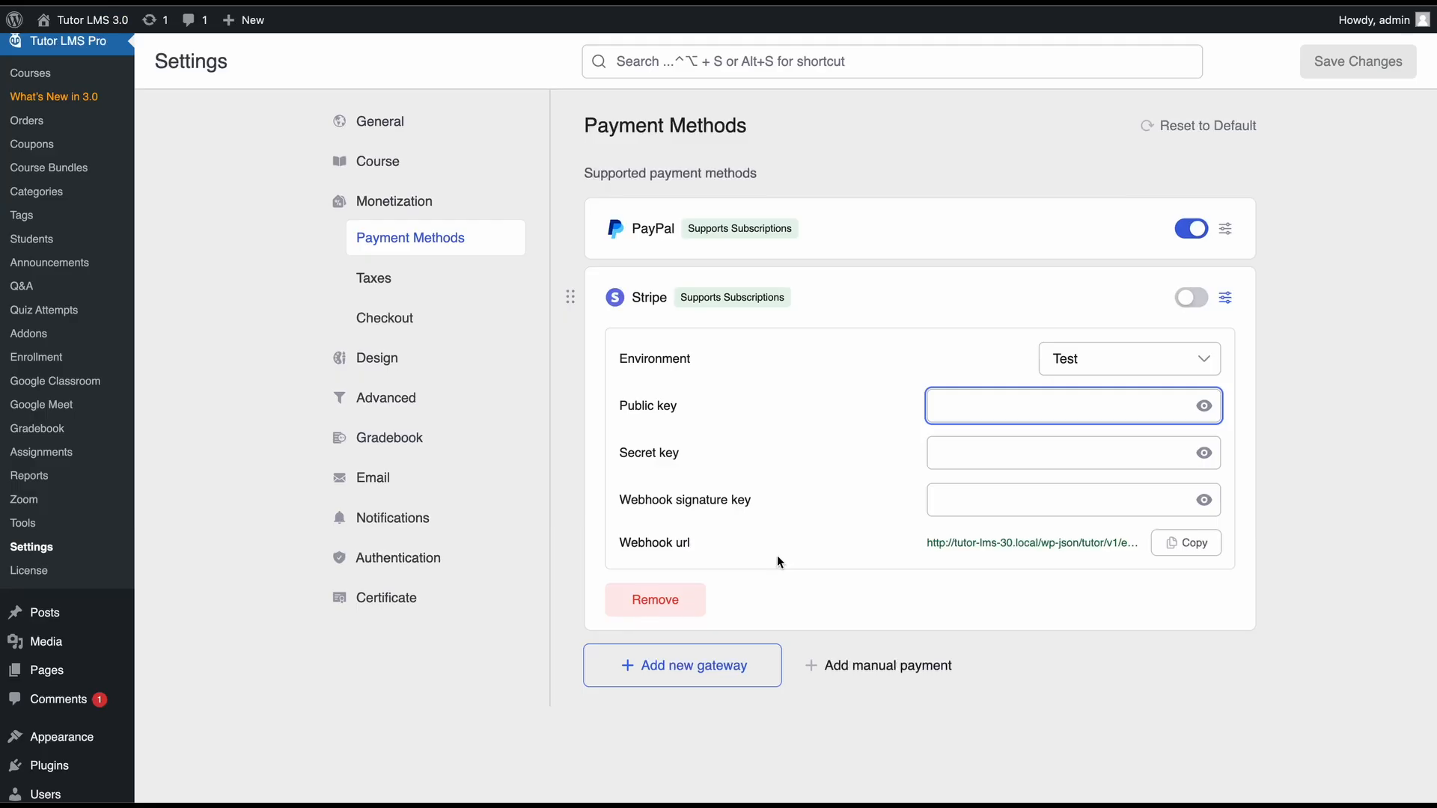
pyautogui.press('super+v')
pyautogui.click(841, 401)
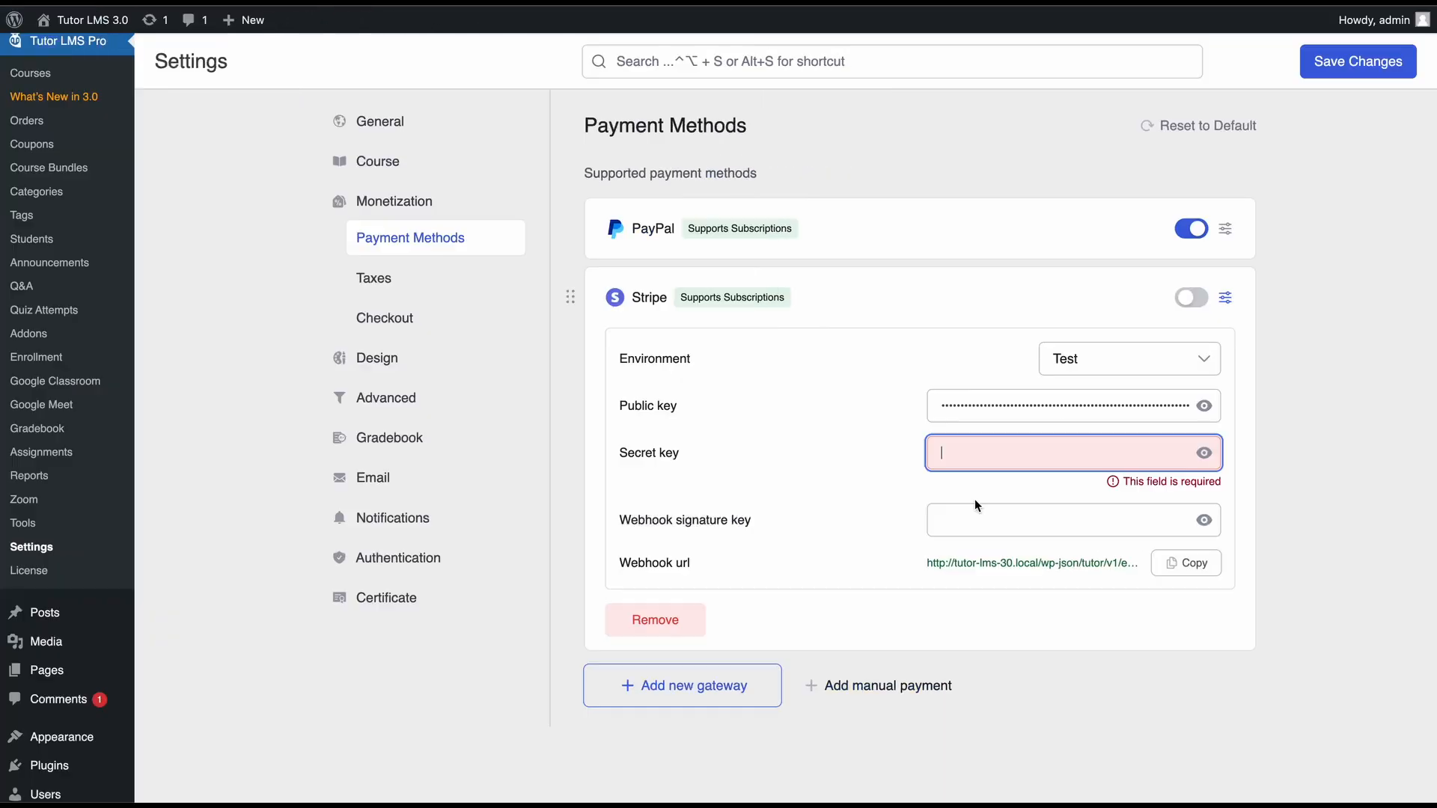
pyautogui.press('super+v')
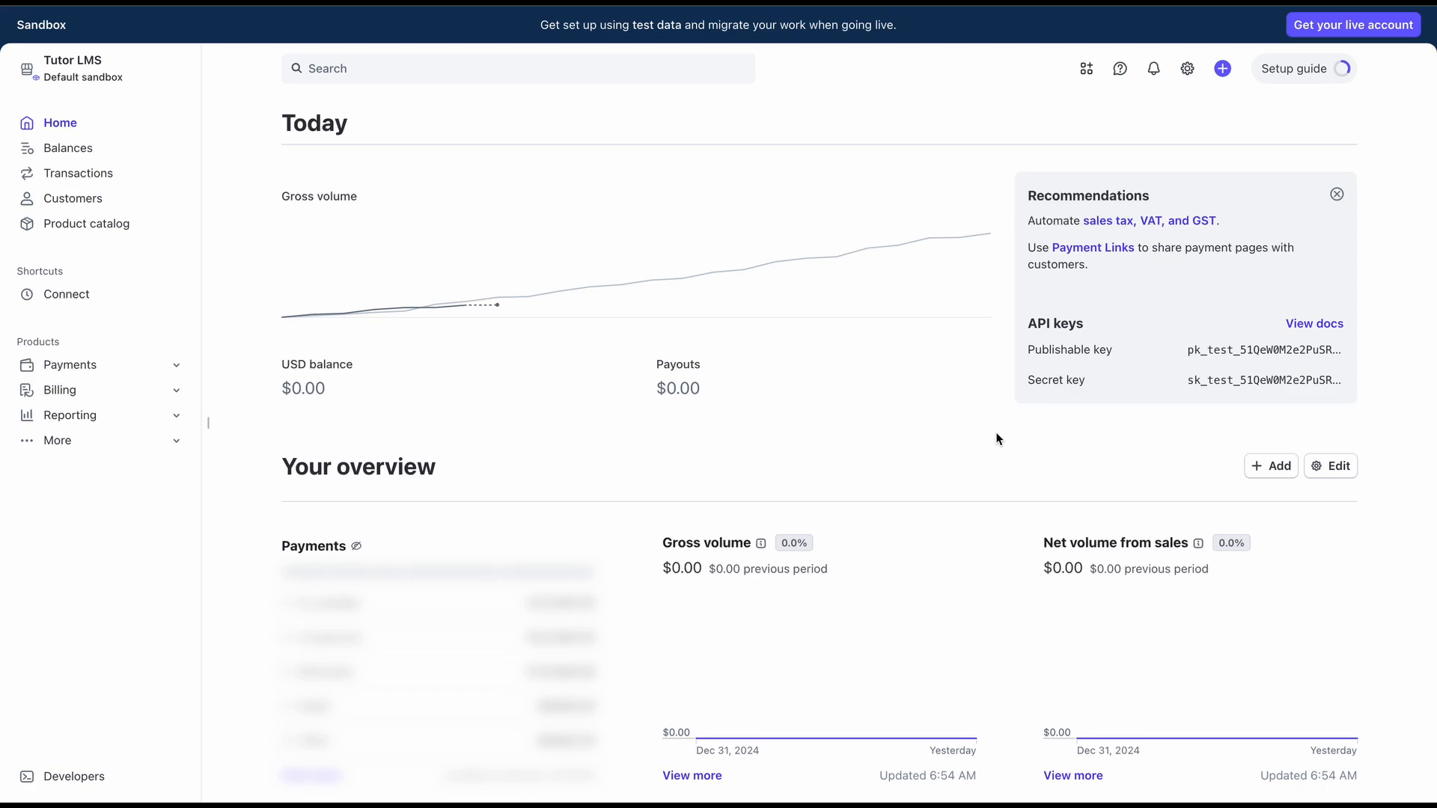
# - Start a new webhook event destination in the Stripe dashboard and select the charge.updated event
pyautogui.press('`')
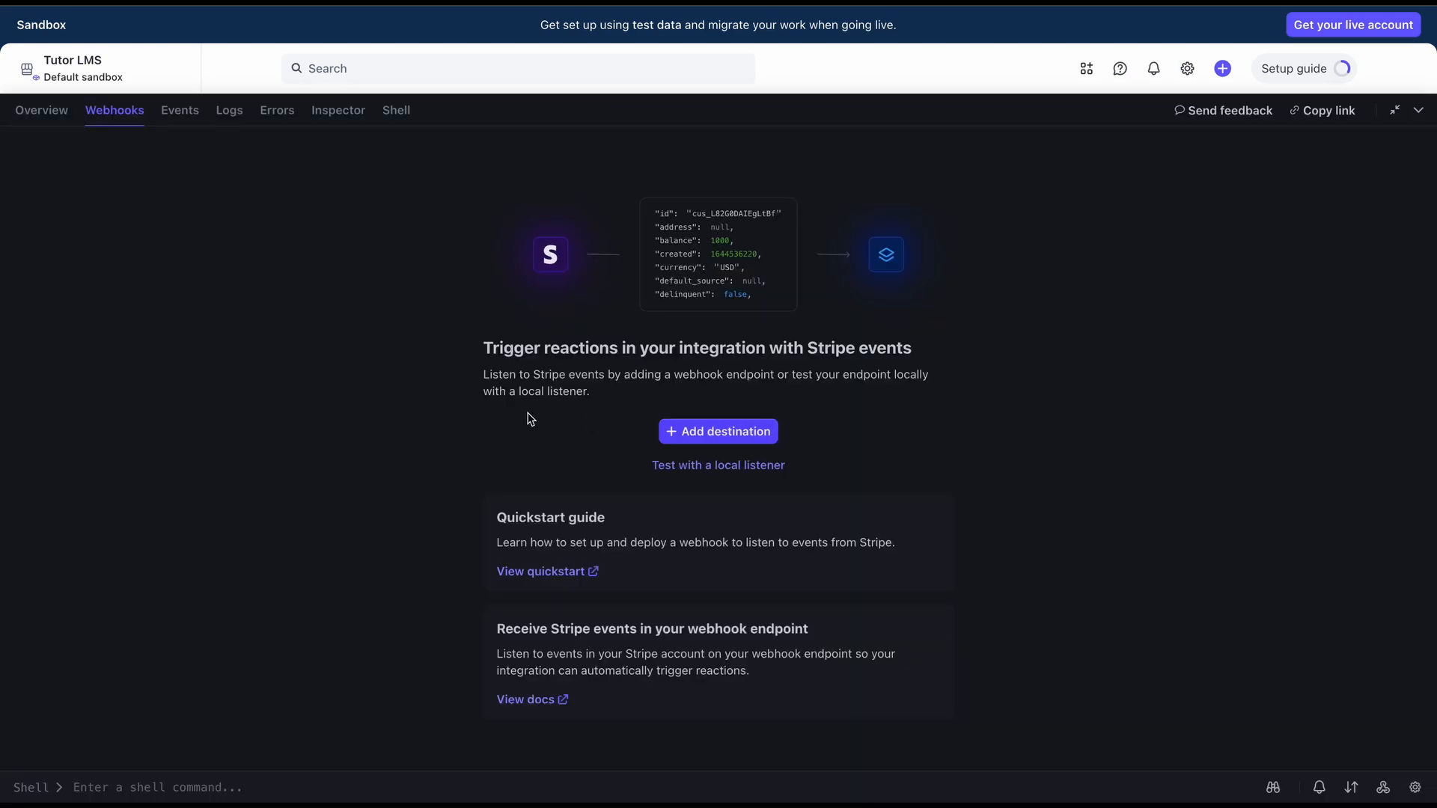
pyautogui.click(707, 431)
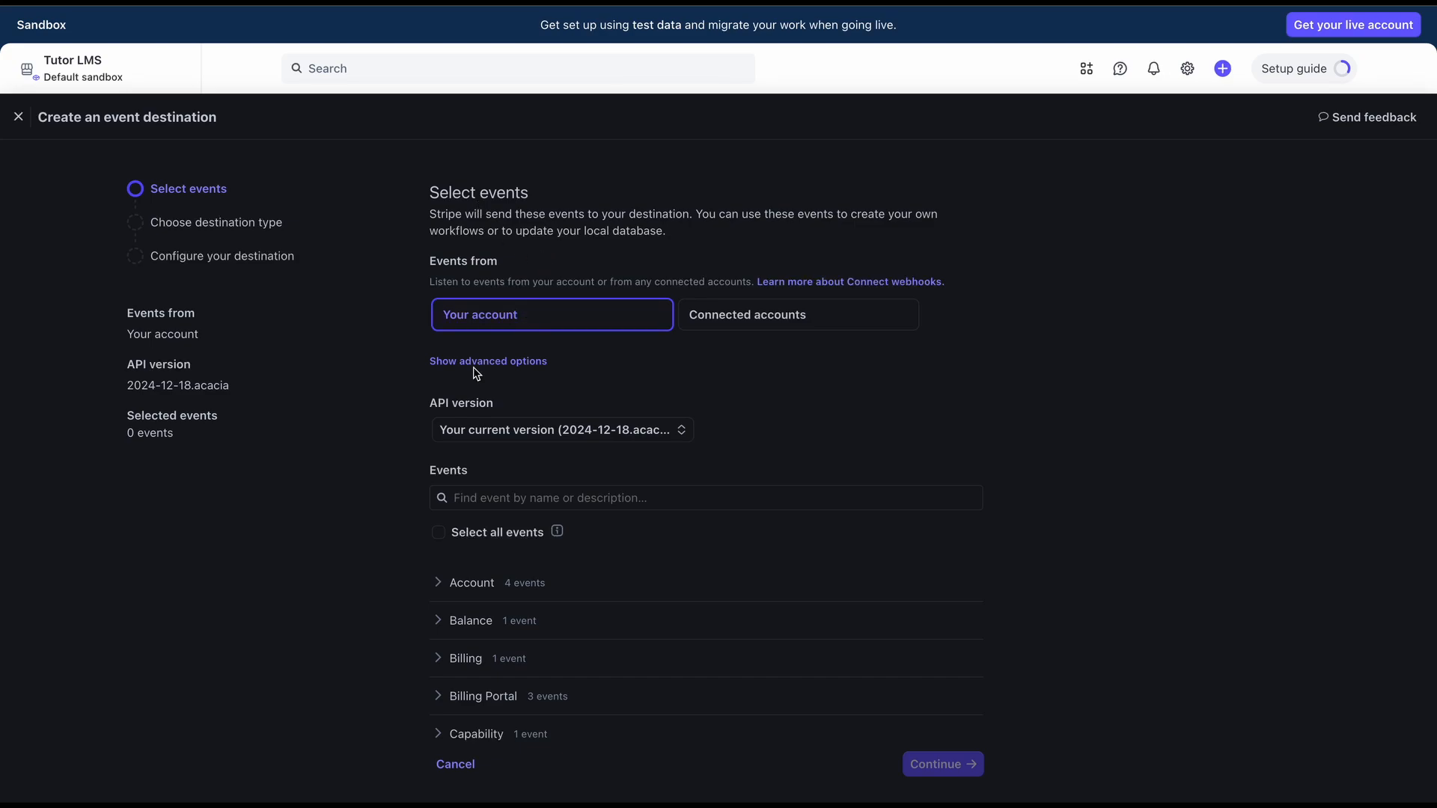
pyautogui.scroll(-3, 473, 366)
pyautogui.scroll(-2, 473, 366)
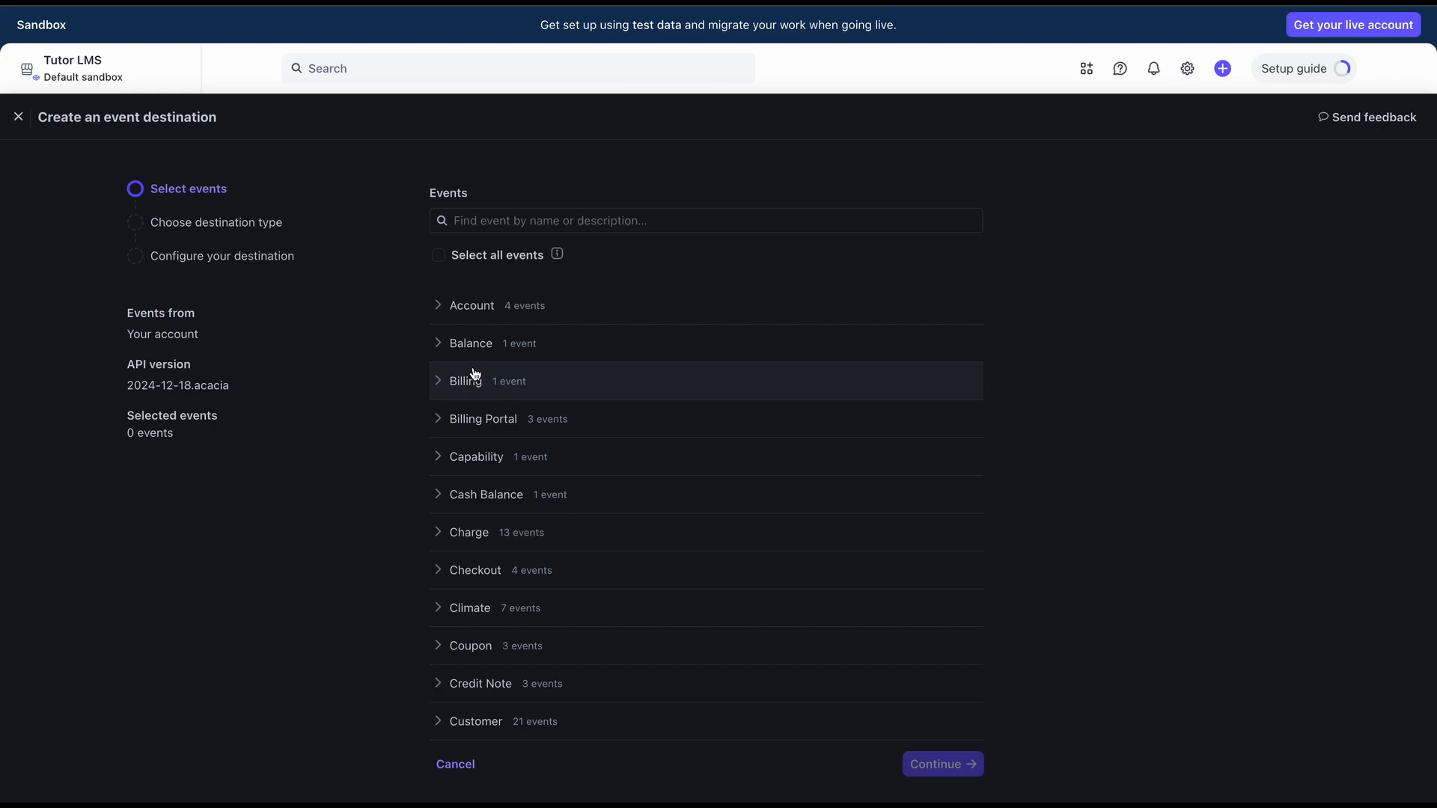
pyautogui.click(443, 536)
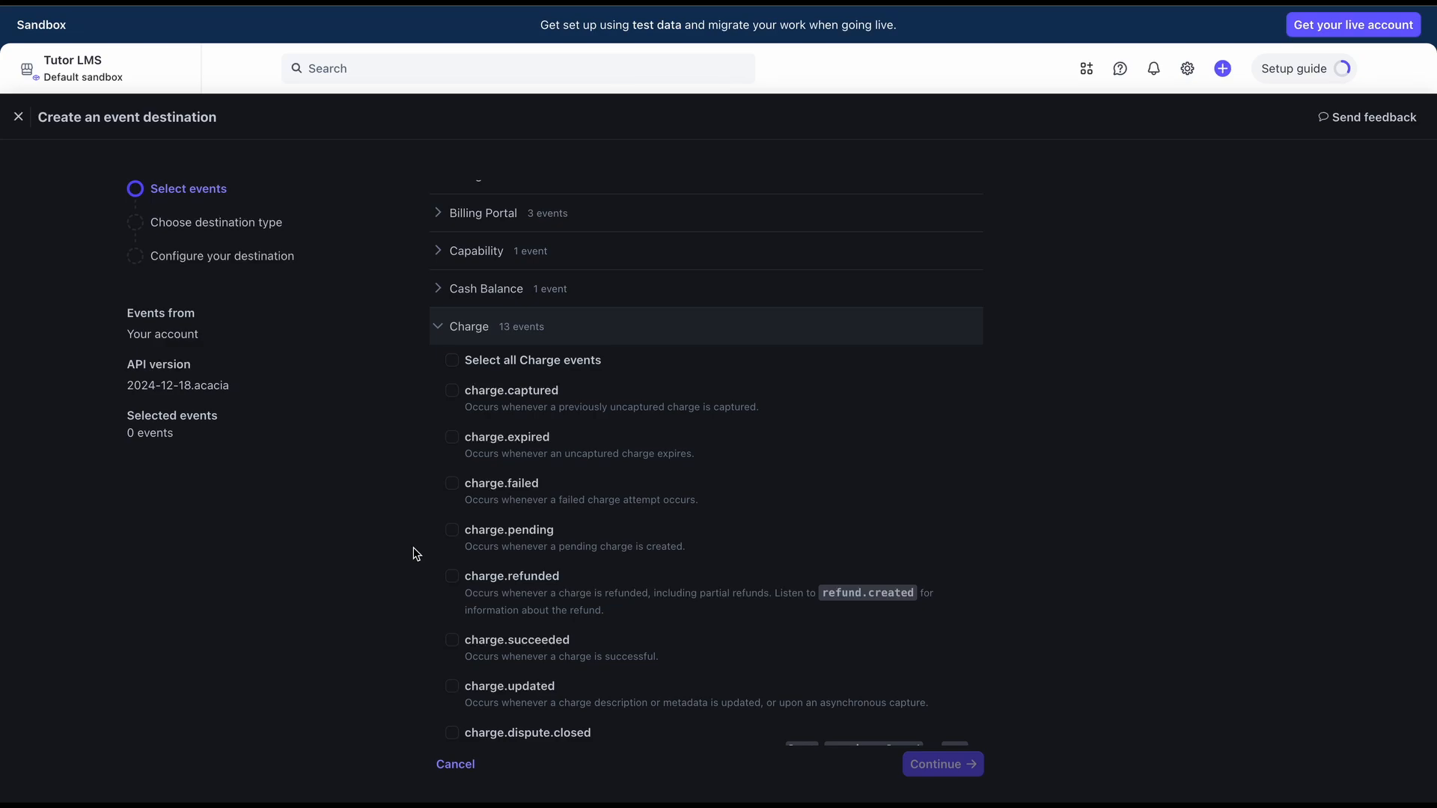
pyautogui.scroll(2, 414, 554)
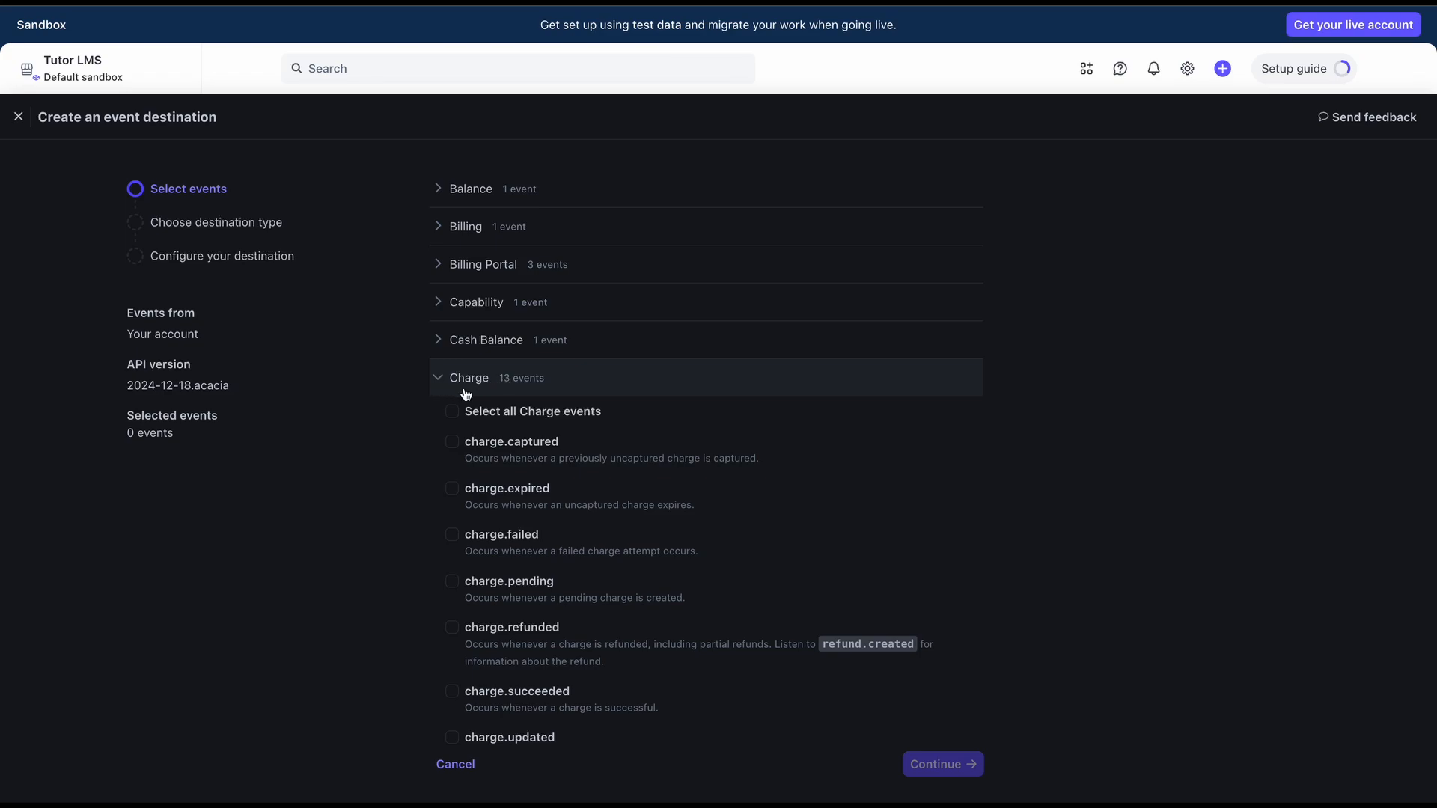
pyautogui.scroll(-3, 474, 532)
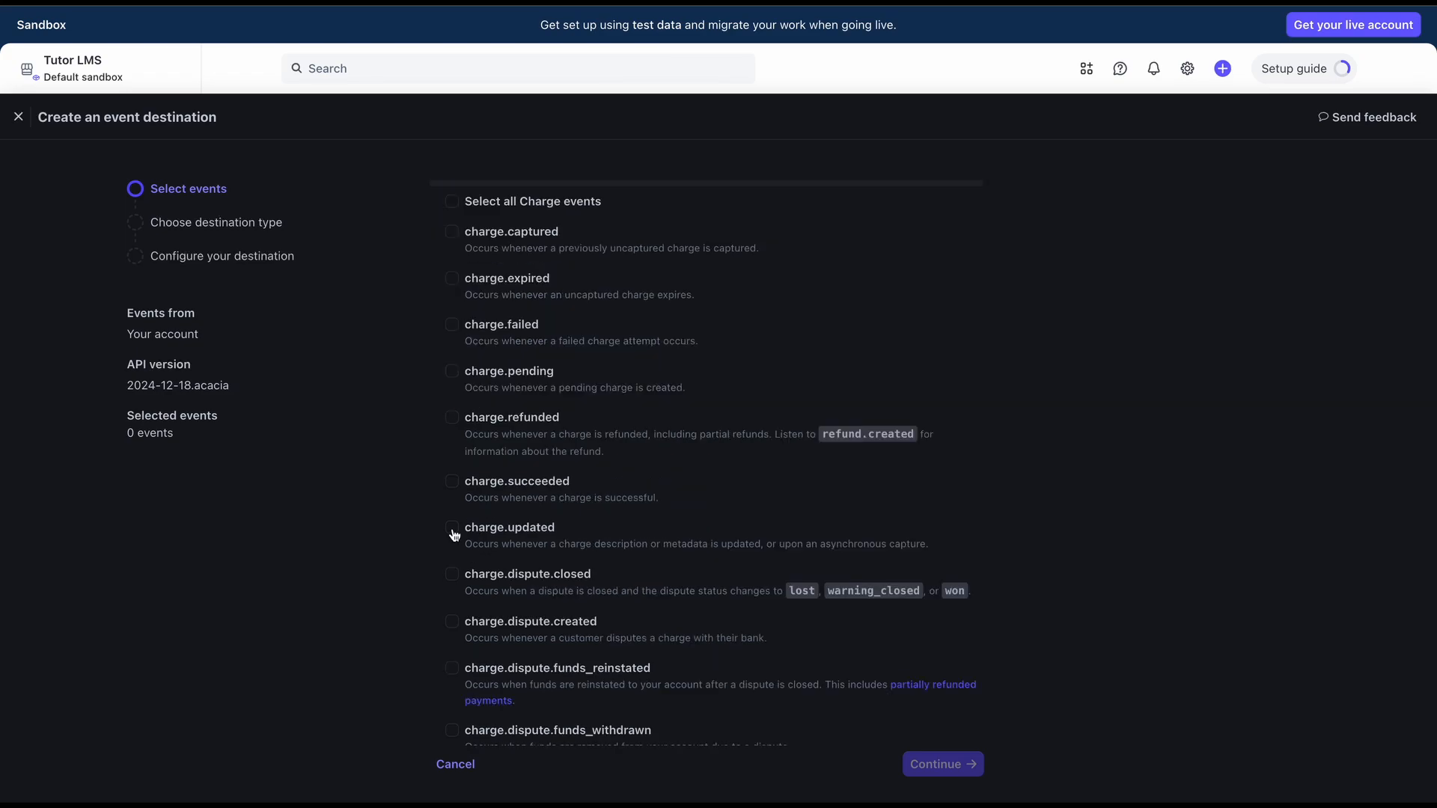
pyautogui.click(452, 529)
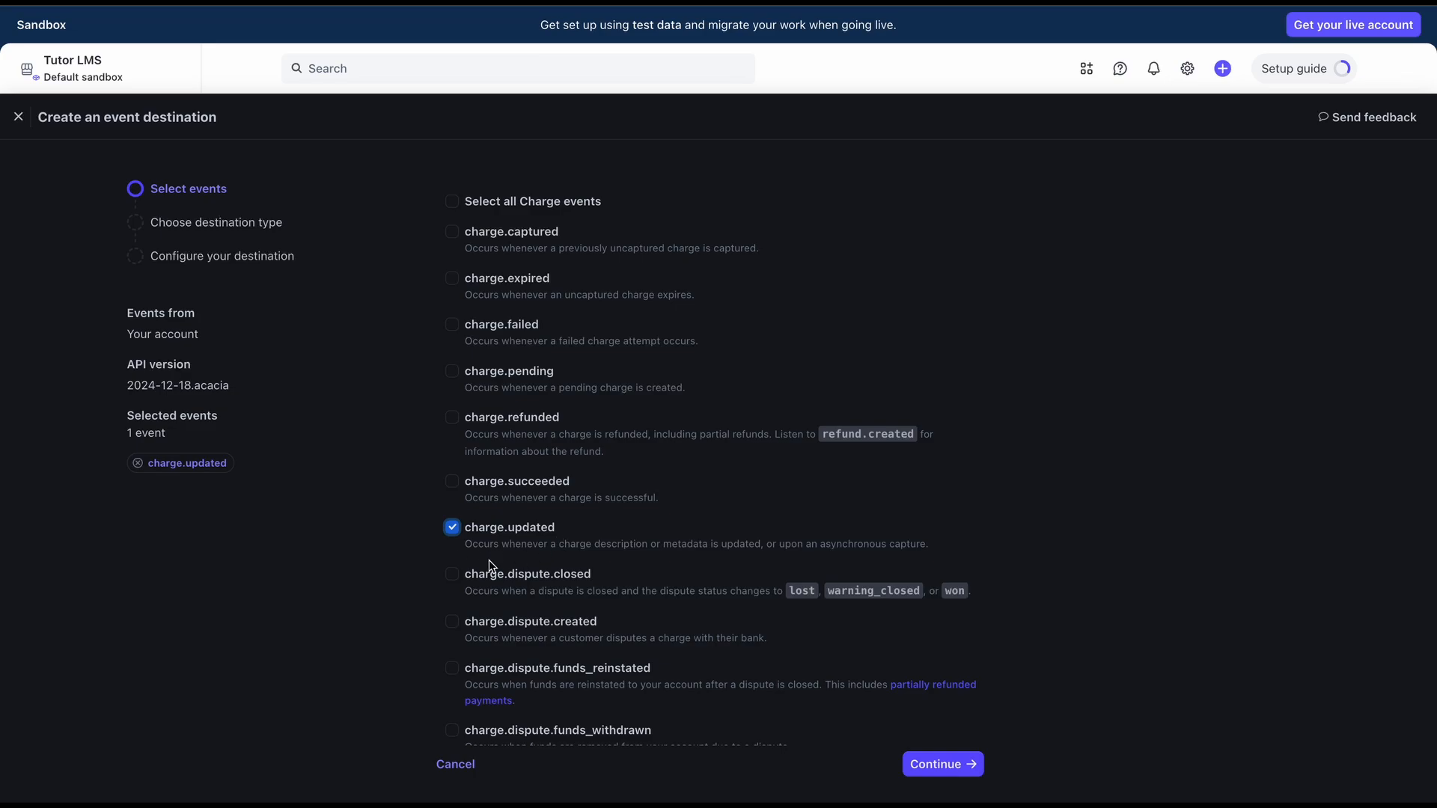
# - Add the Payment Intent events payment_intent.payment_failed and payment_intent.canceled to the destination's selection
pyautogui.scroll(-15, 486, 569)
pyautogui.scroll(1, 467, 591)
pyautogui.scroll(5, 467, 591)
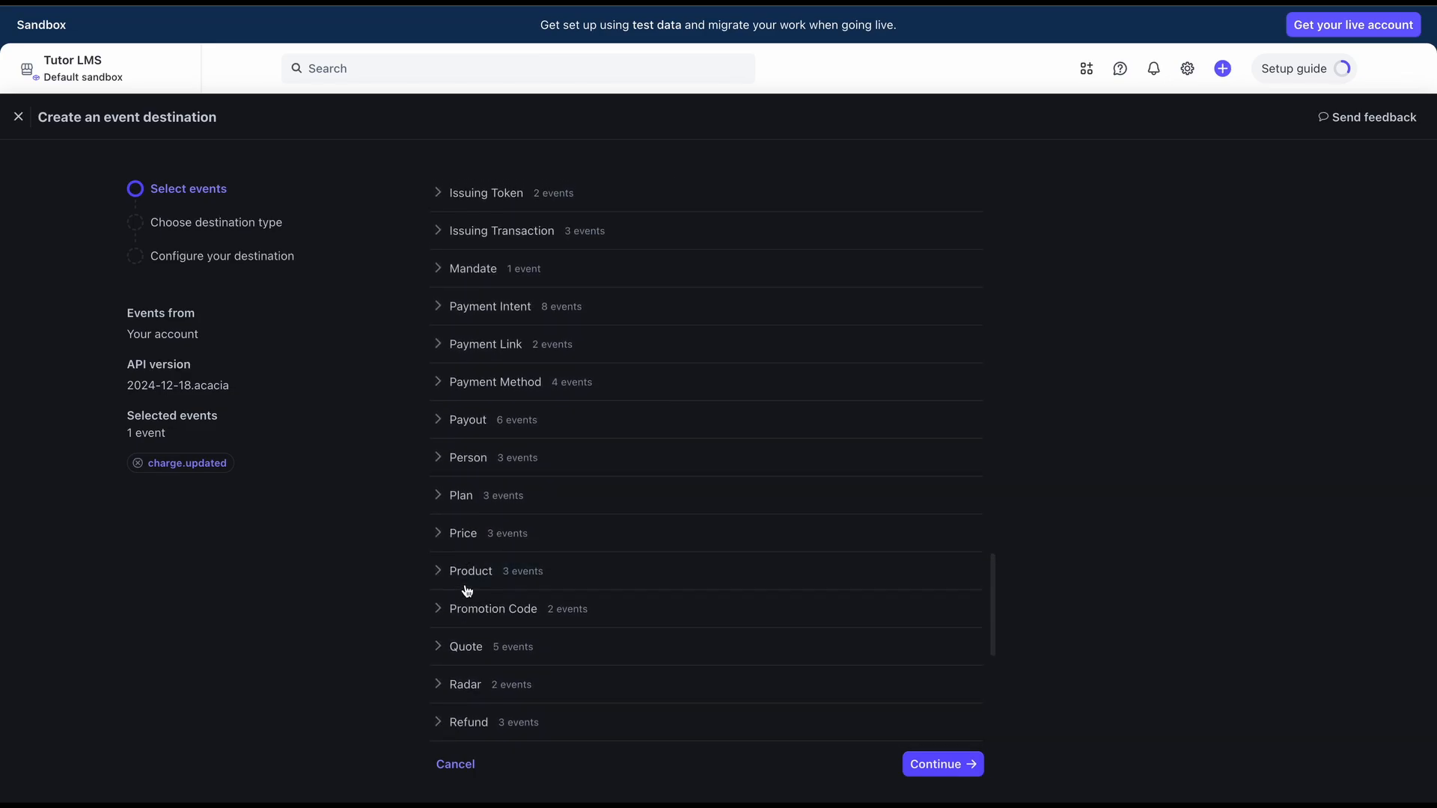
pyautogui.scroll(-1, 494, 465)
pyautogui.click(442, 378)
pyautogui.scroll(-2, 554, 516)
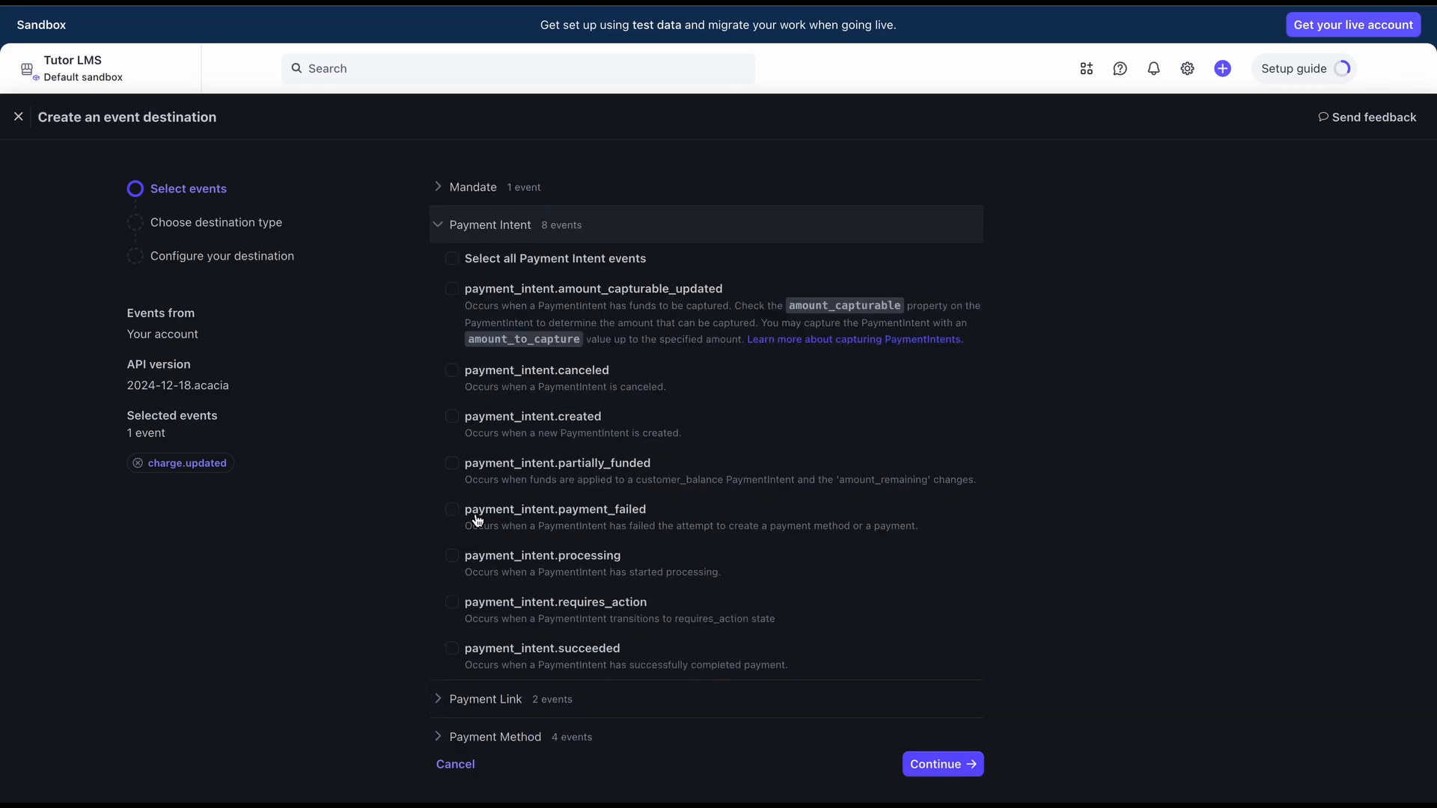
pyautogui.click(453, 510)
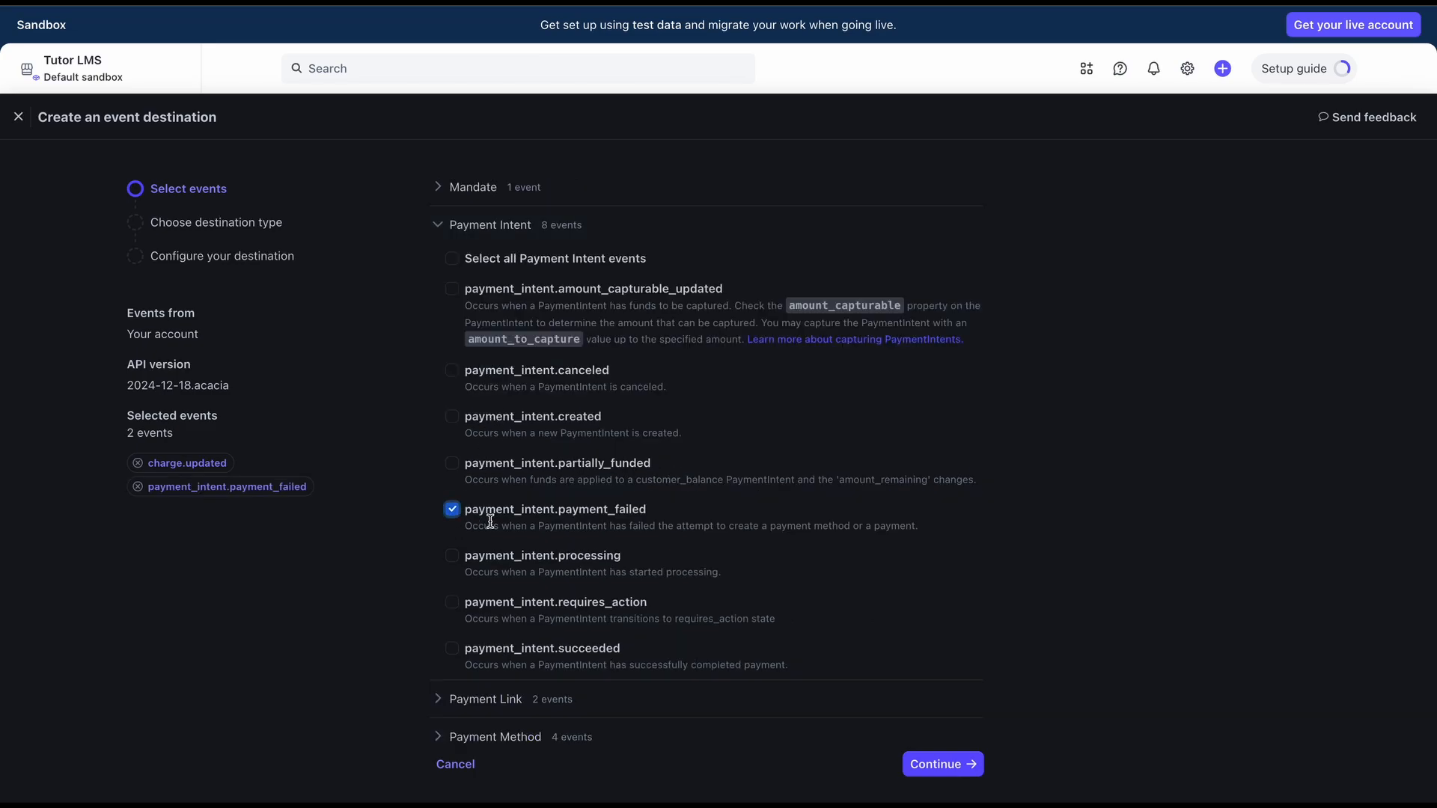
pyautogui.click(452, 370)
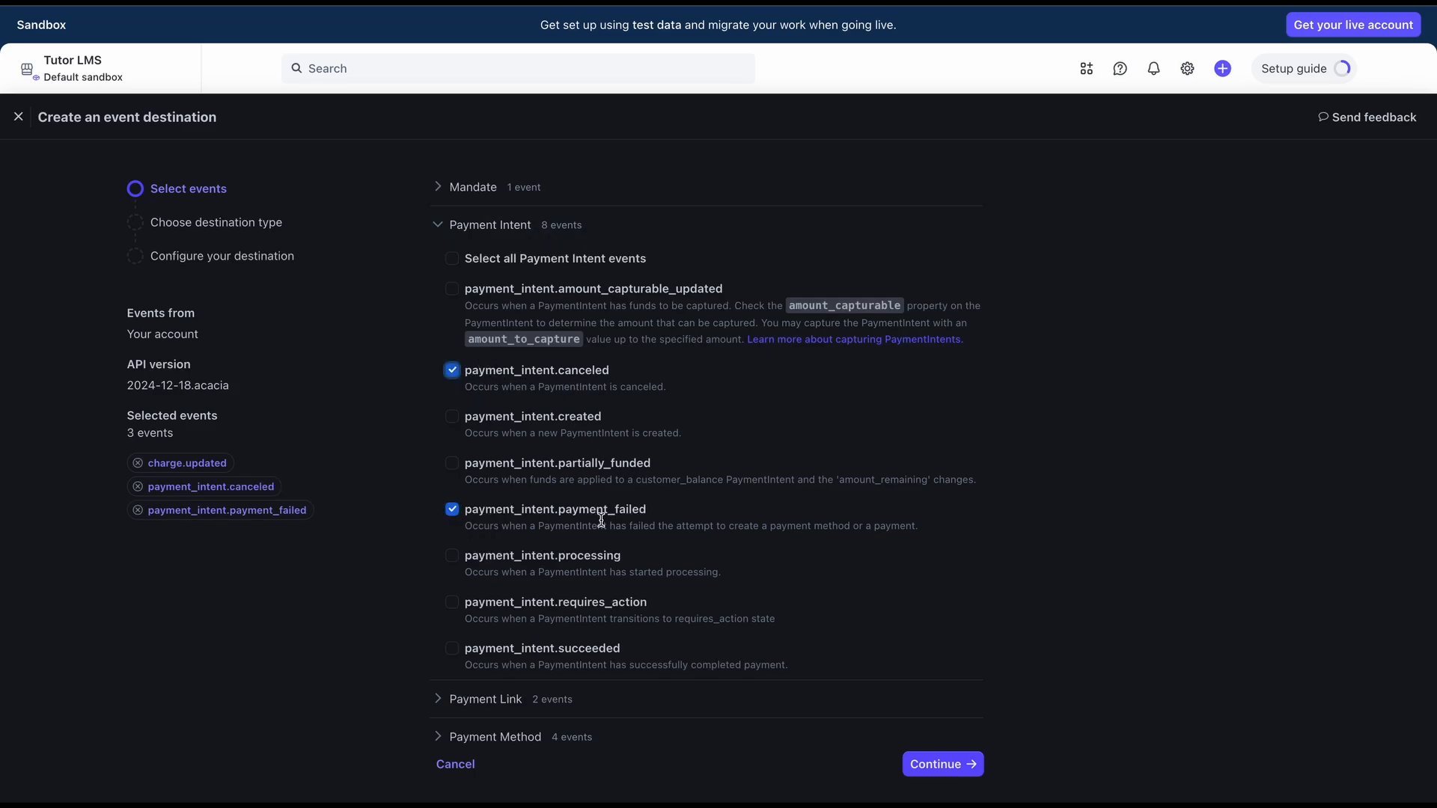
# - Accept the selected events and use Webhook endpoint as the destination type
pyautogui.scroll(10, 583, 488)
pyautogui.scroll(10, 582, 487)
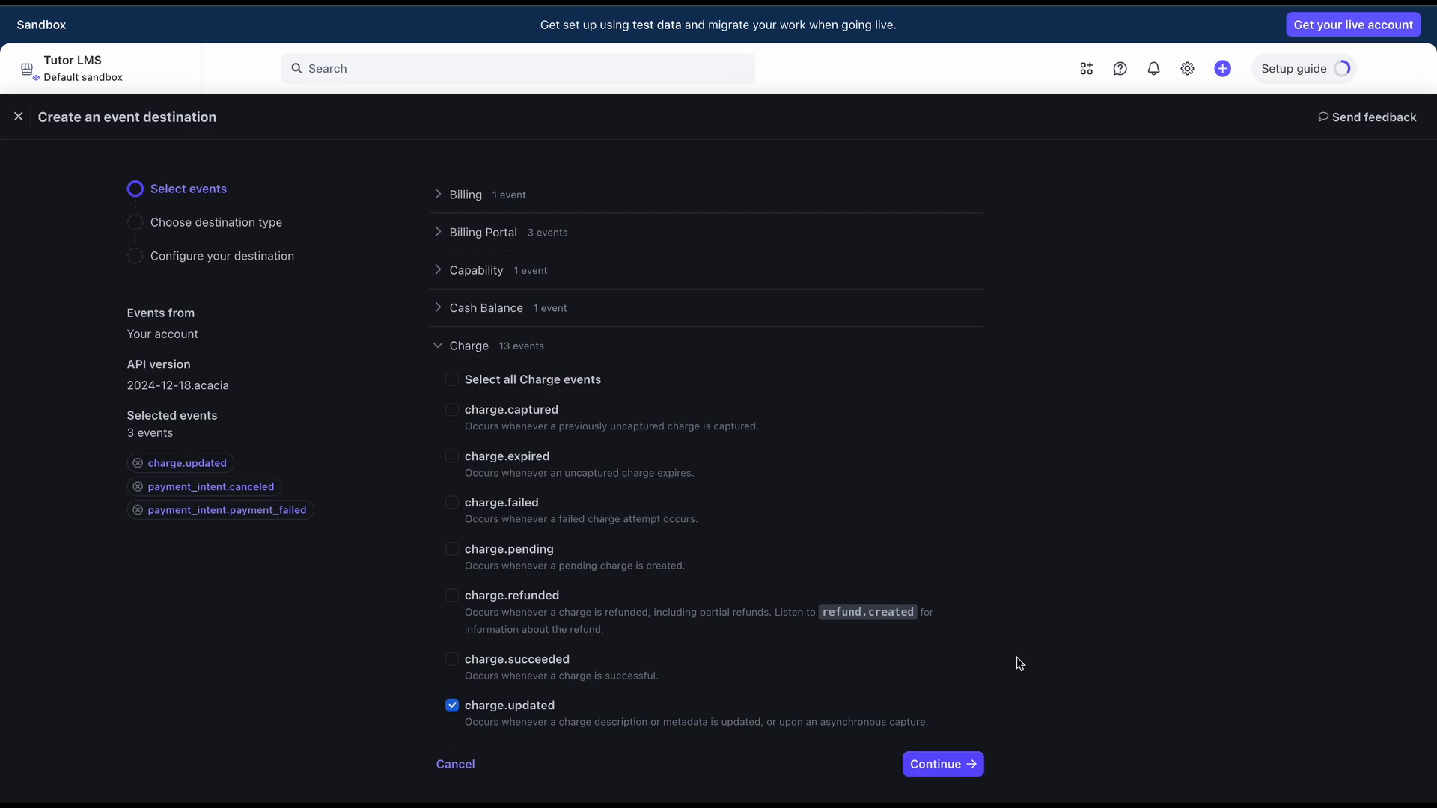
pyautogui.click(952, 771)
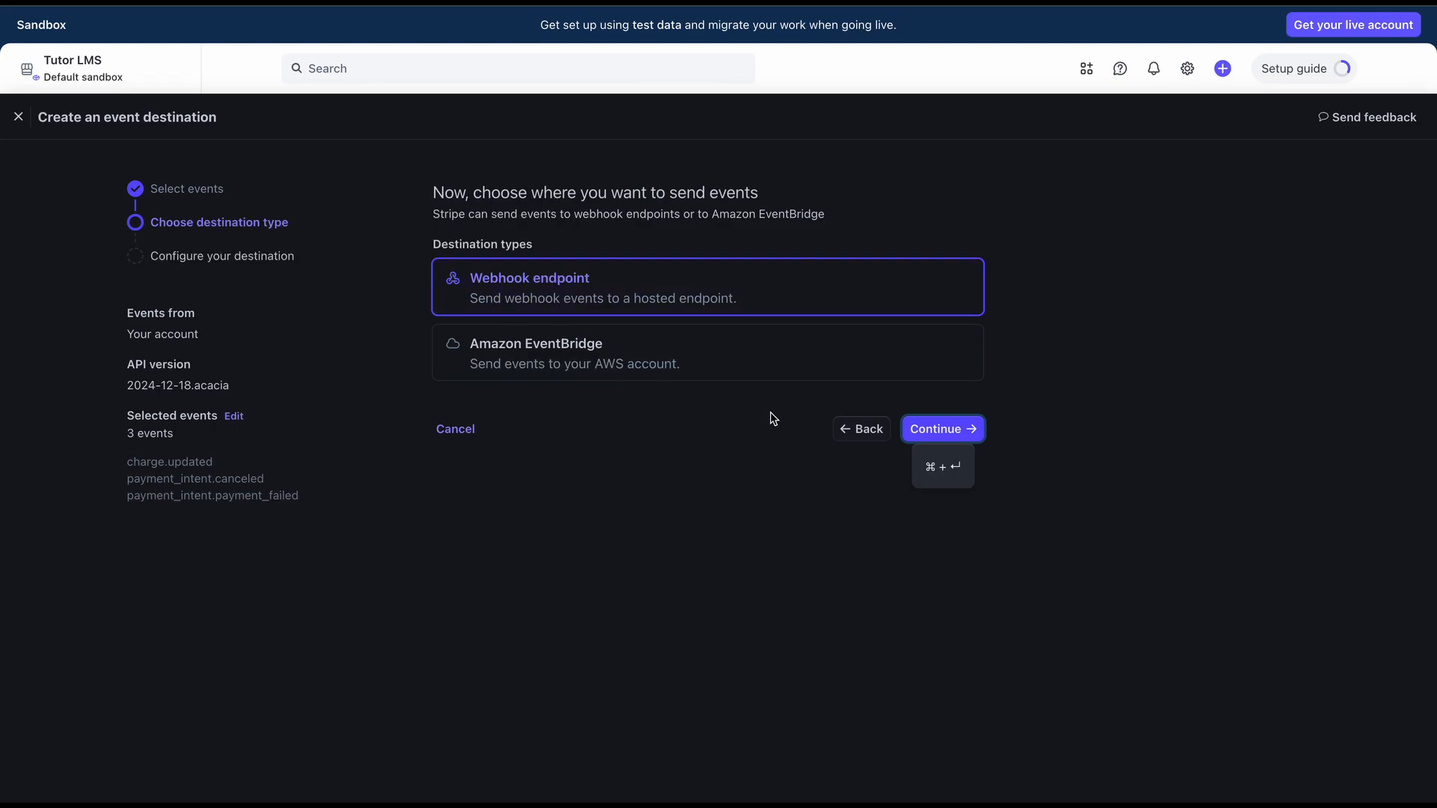
pyautogui.click(928, 429)
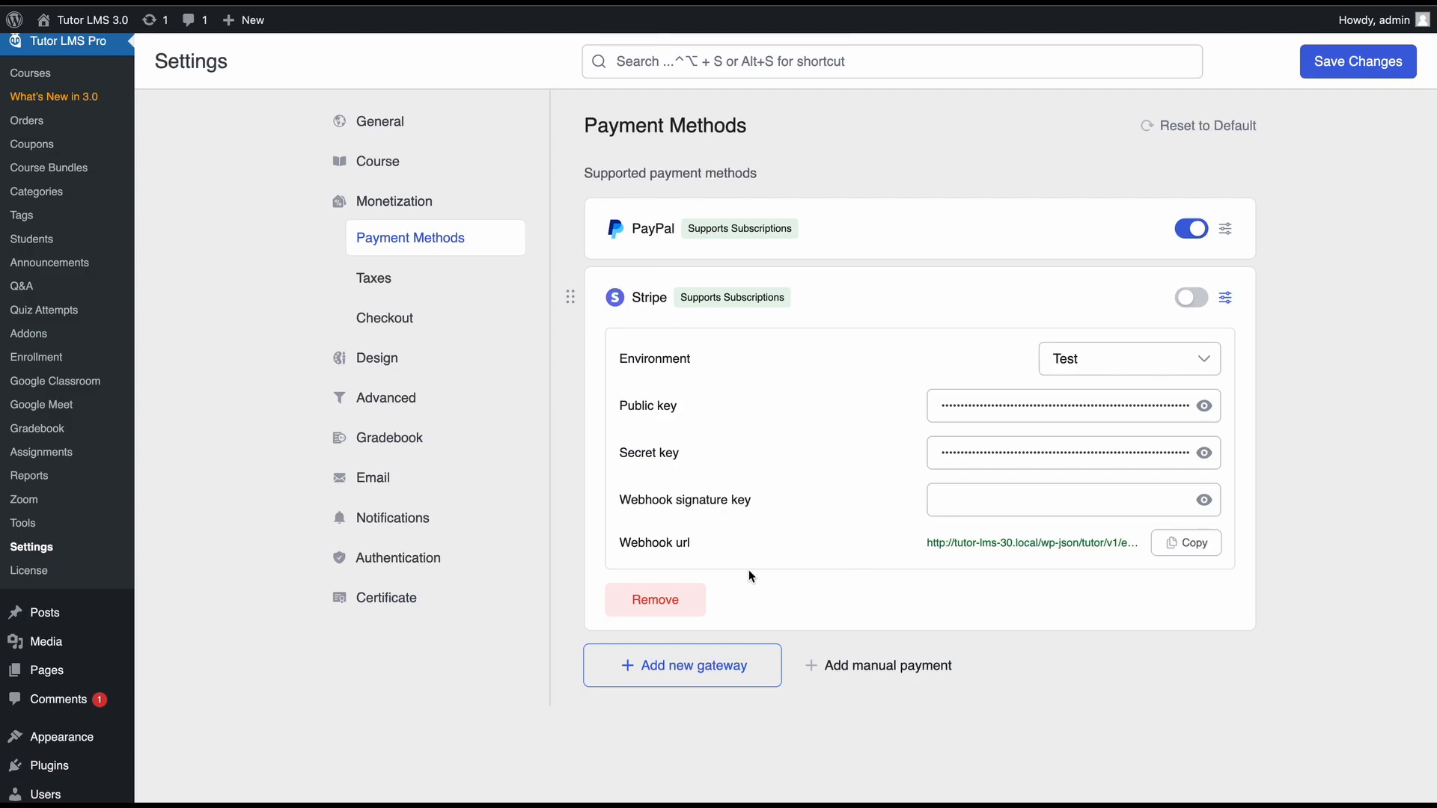
# - Copy the webhook URL from Tutor LMS into Stripe's Endpoint URL, change it to https, and create the destination
pyautogui.click(1209, 548)
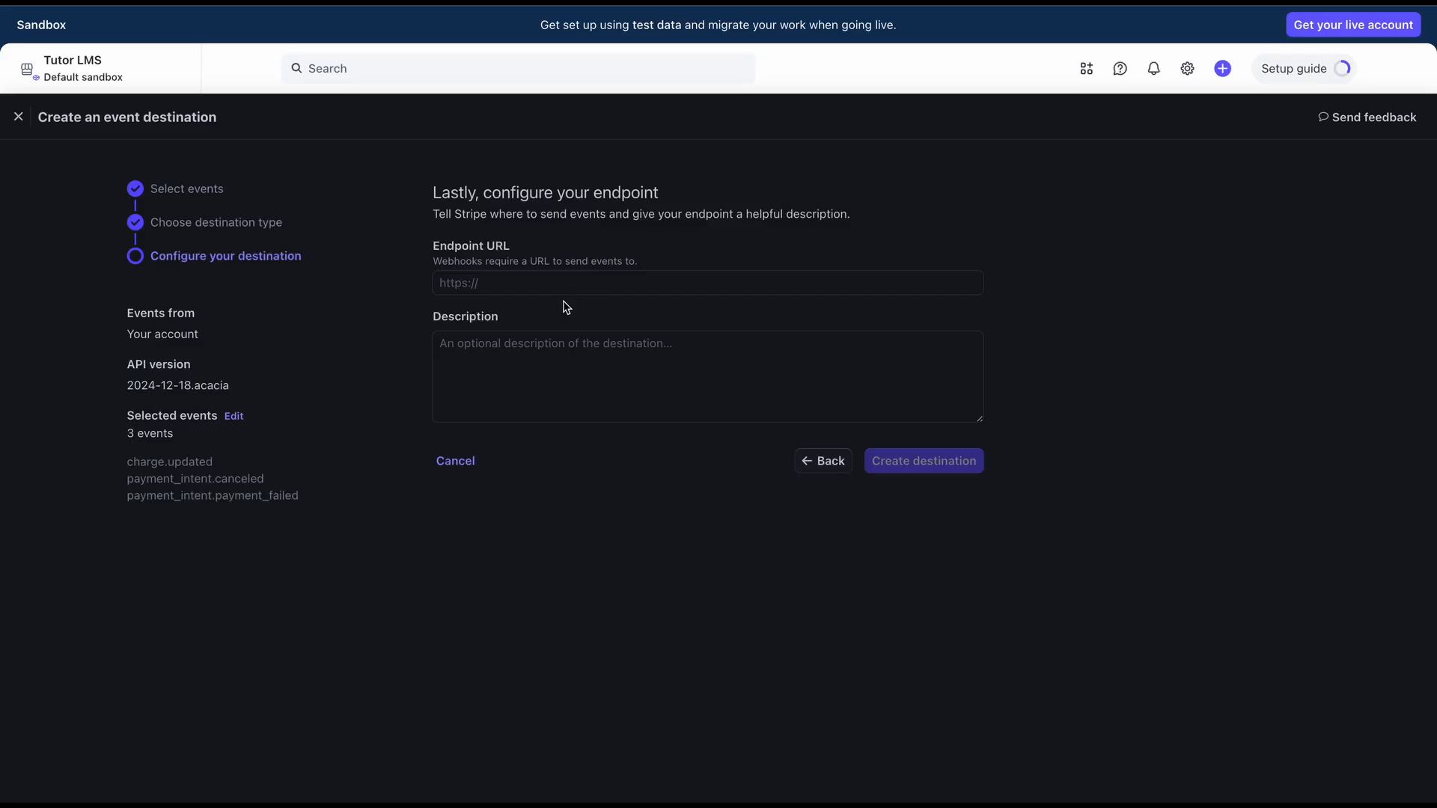
pyautogui.click(563, 285)
pyautogui.hotkey('ctrl', 'v')
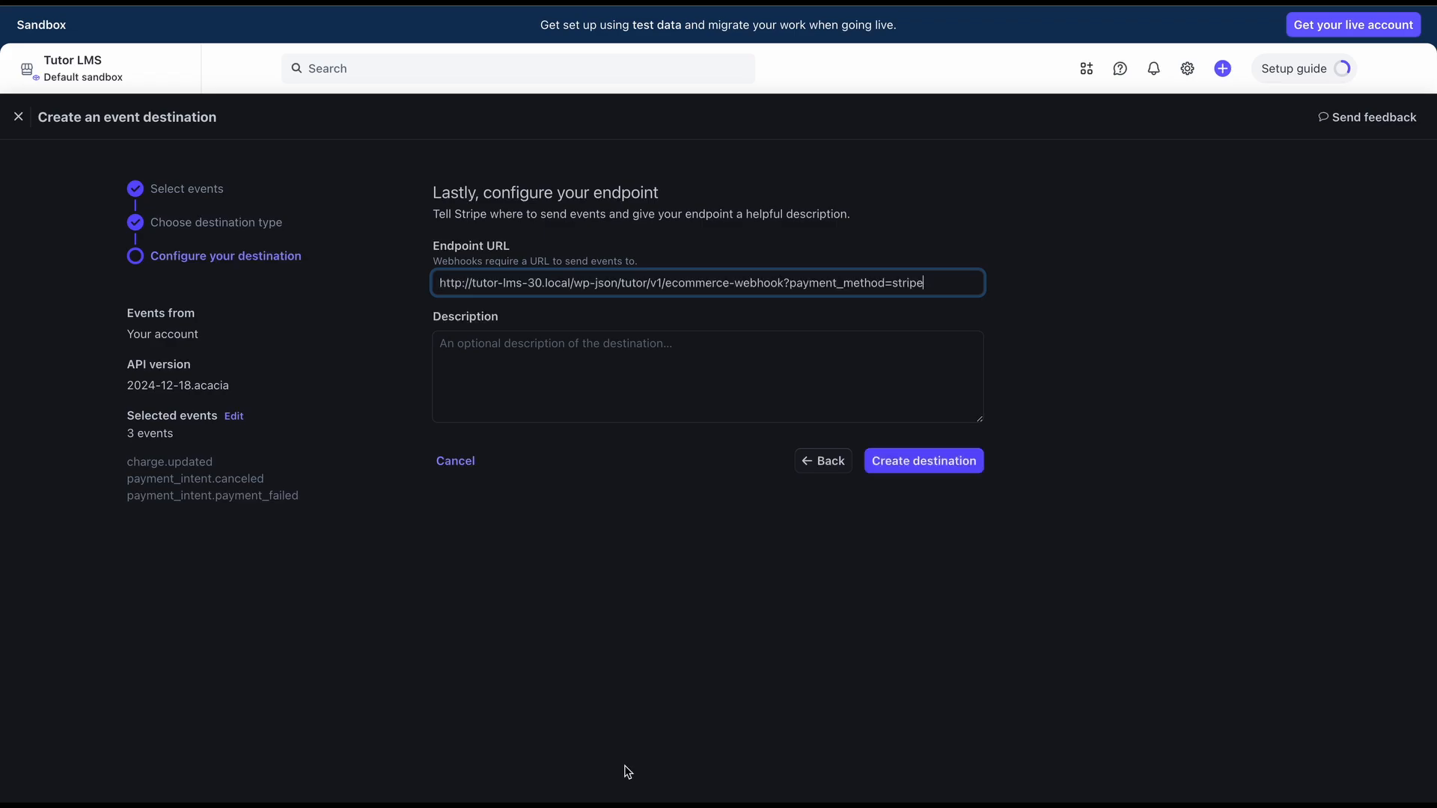
pyautogui.click(627, 772)
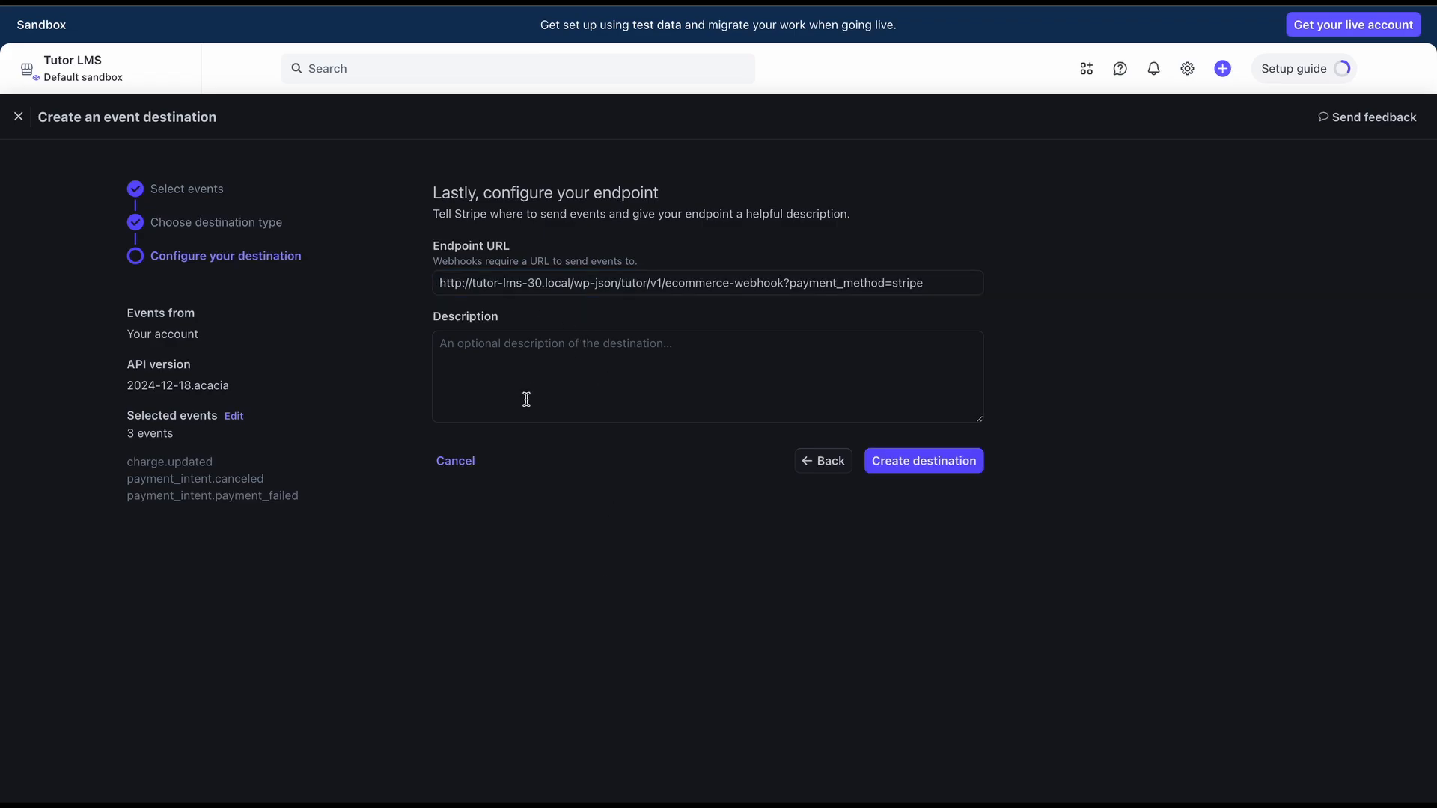
pyautogui.click(464, 284)
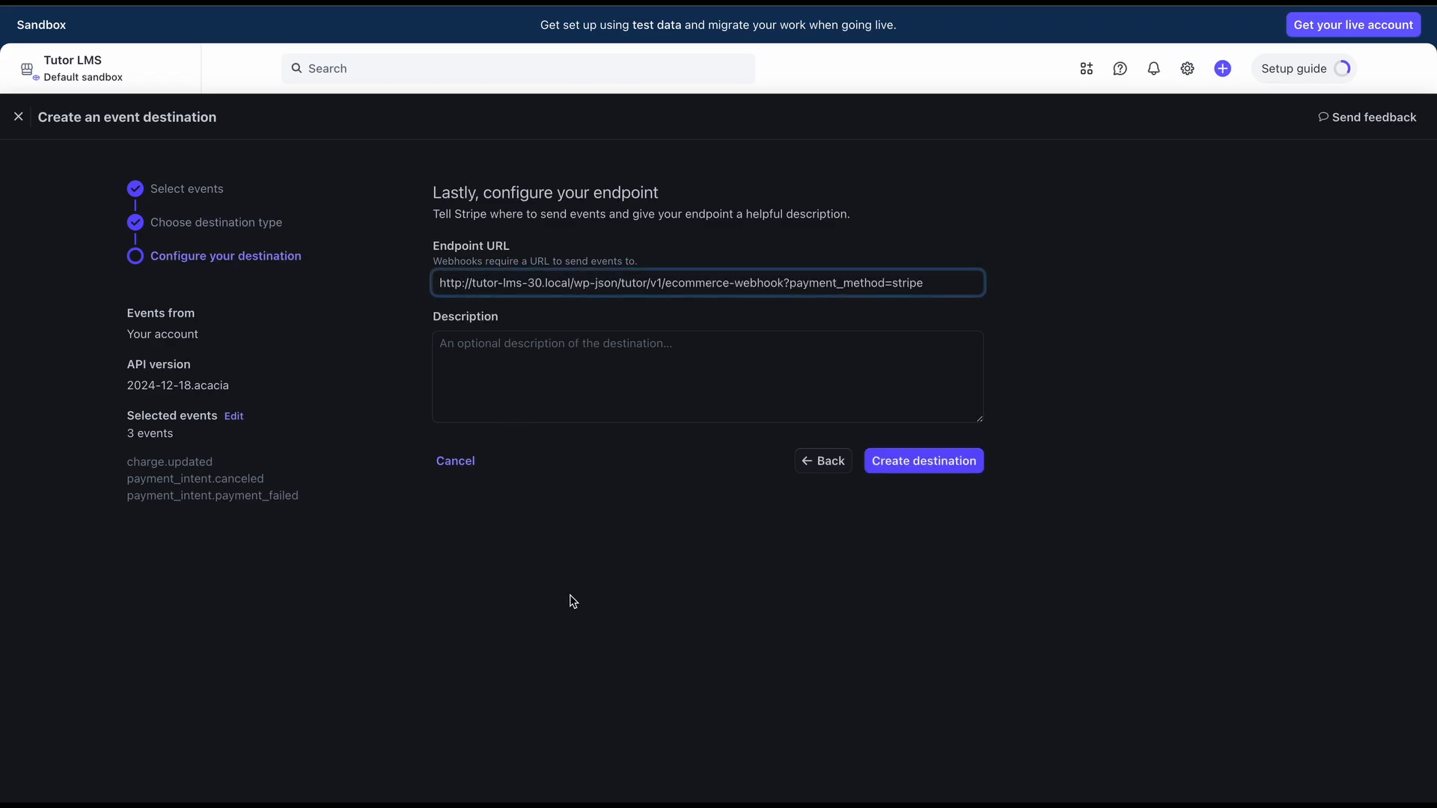
pyautogui.write('s')
pyautogui.click(919, 461)
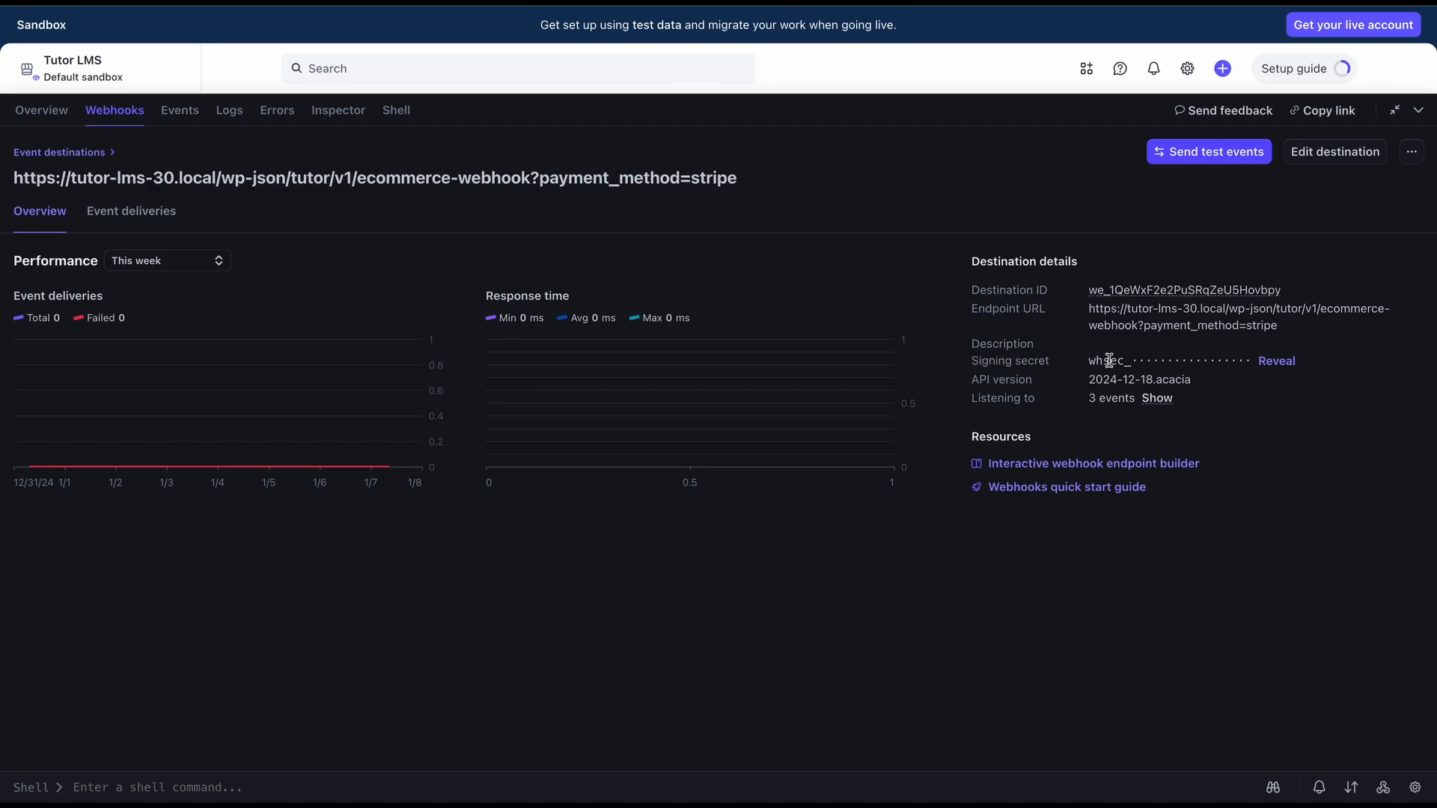
# - Copy the webhook's signing secret from Stripe into the Webhook signature key field of the Stripe gateway in Tutor LMS
pyautogui.moveTo(1095, 361); pyautogui.dragTo(1274, 359)
pyautogui.click(1295, 329)
pyautogui.click(1278, 362)
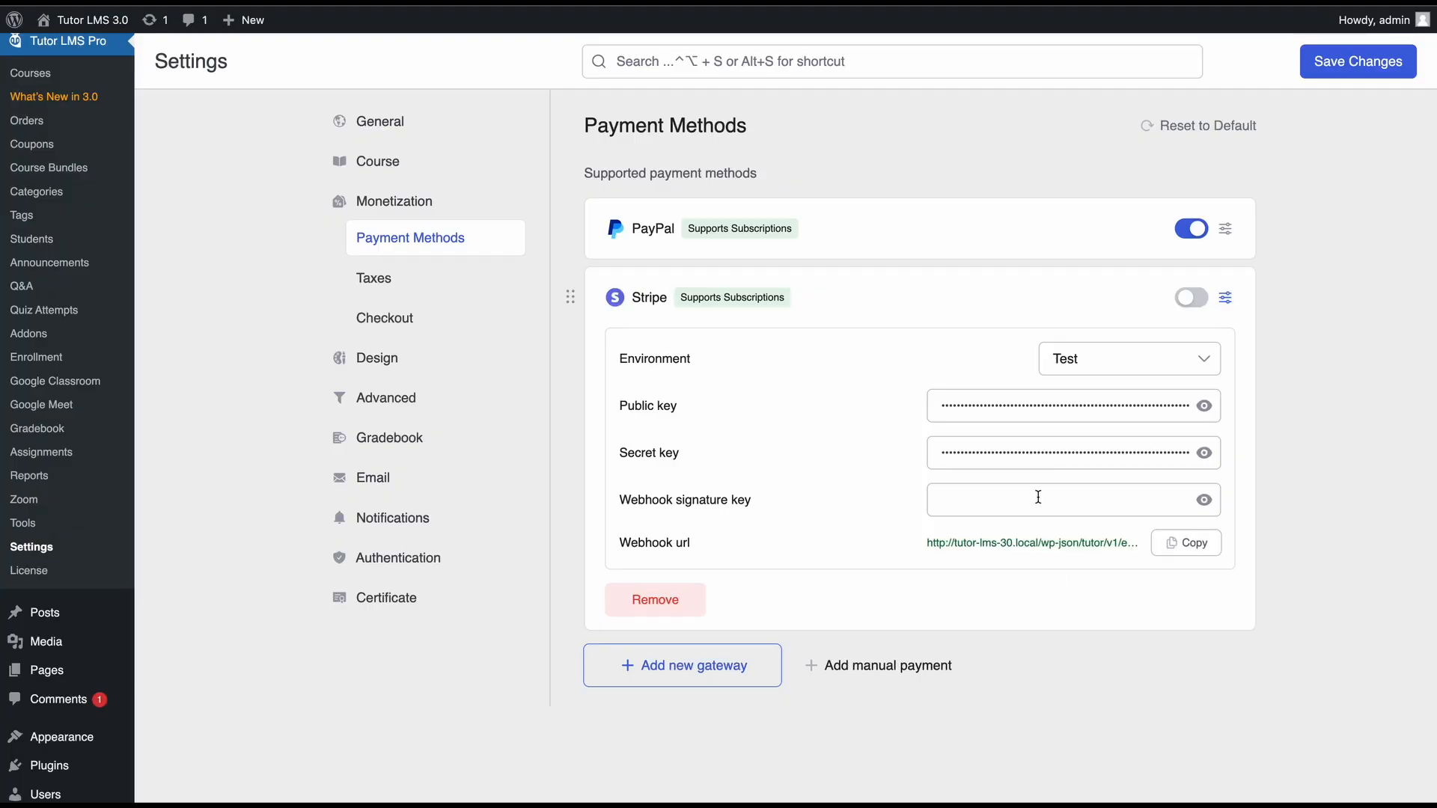
pyautogui.click(1038, 497)
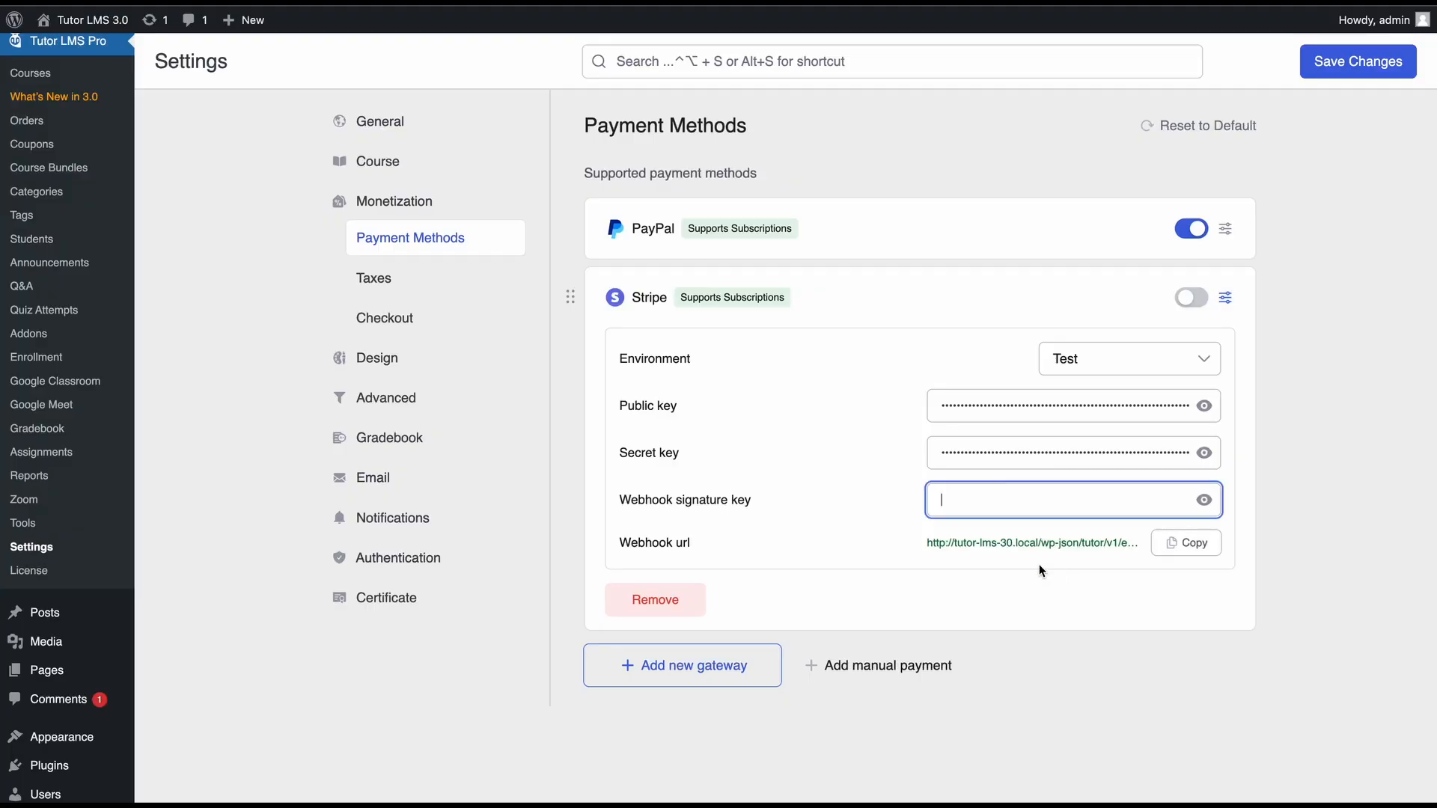
pyautogui.press('super+v')
pyautogui.click(1297, 441)
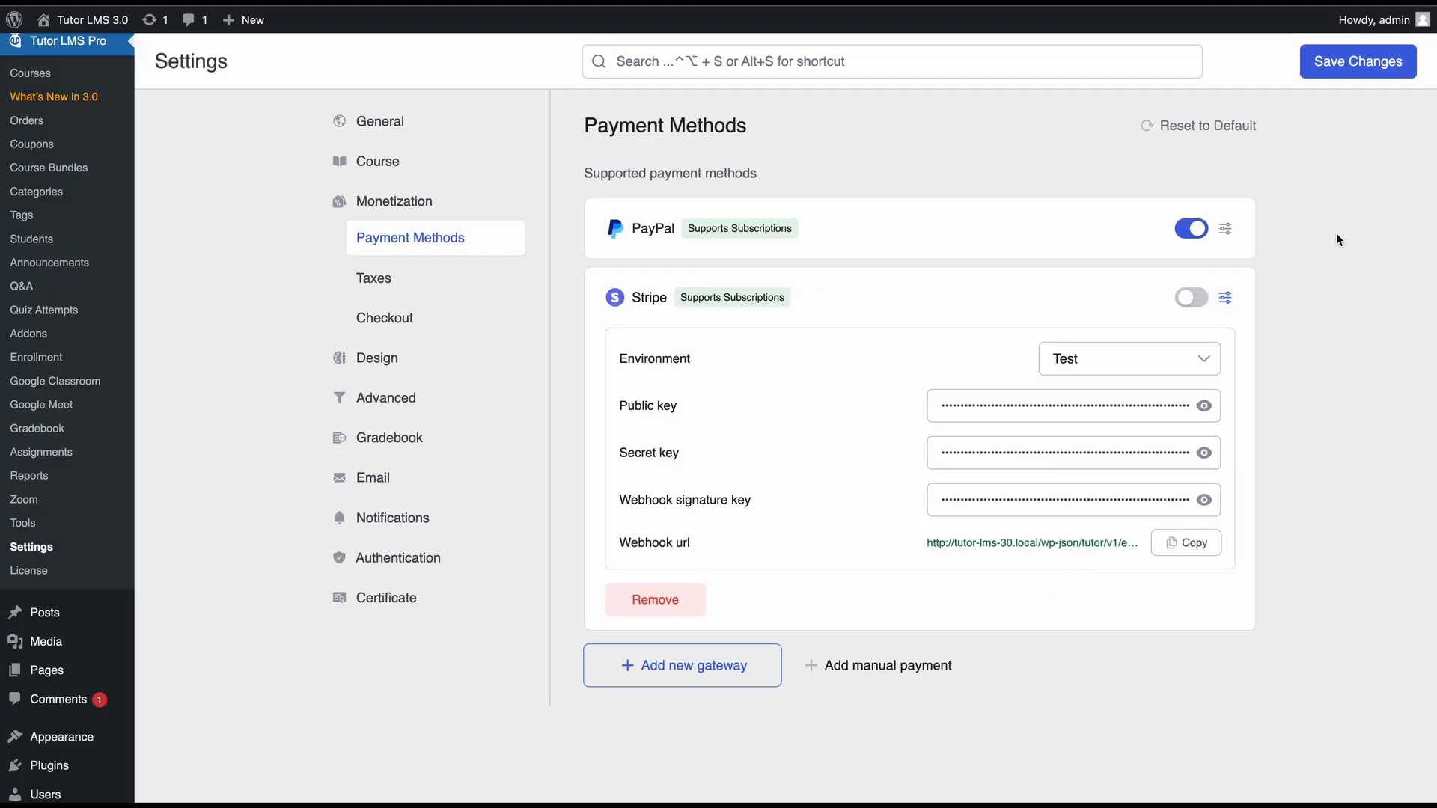
# - Save the Stripe gateway's credentials, then enable the gateway and save the settings again
pyautogui.click(1341, 75)
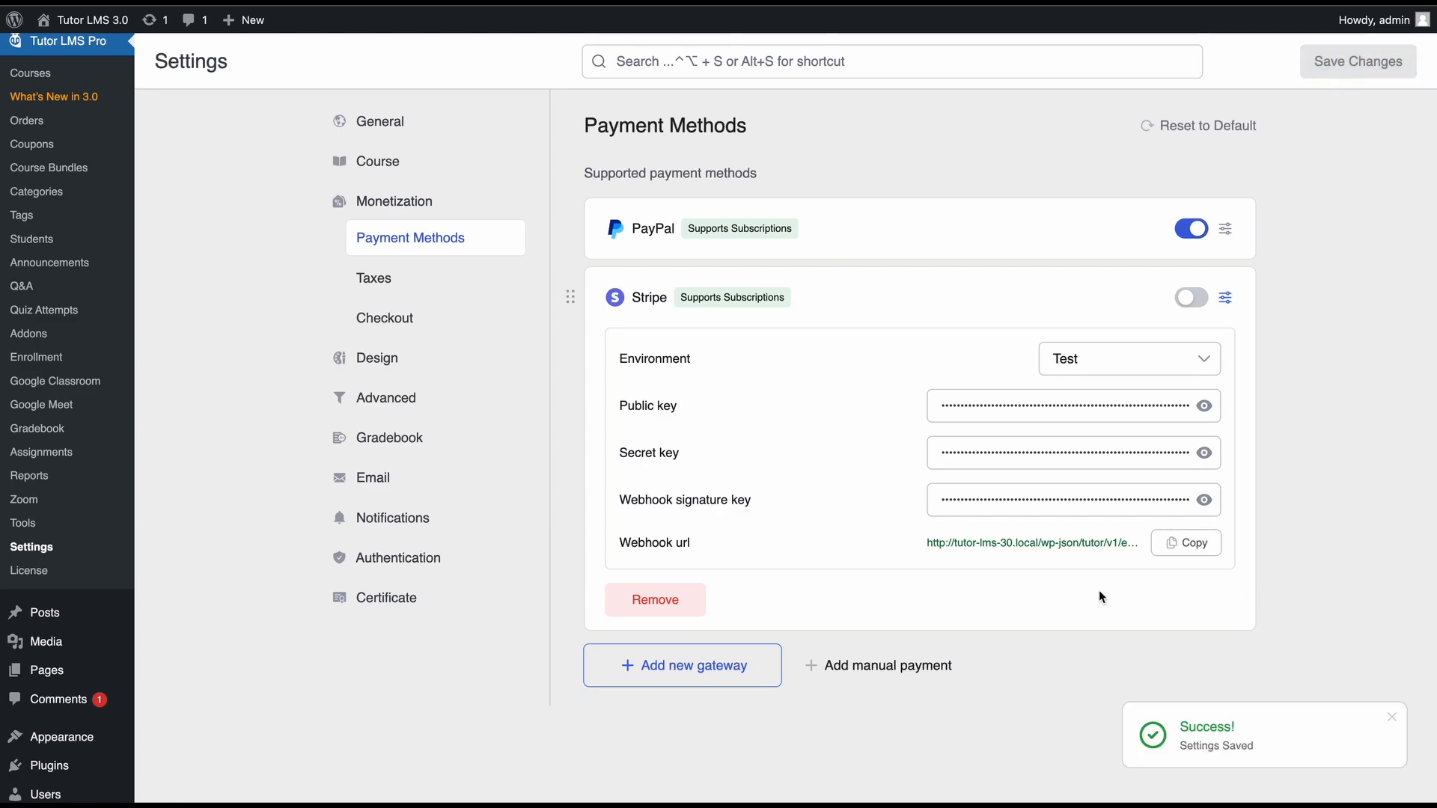
pyautogui.click(1194, 299)
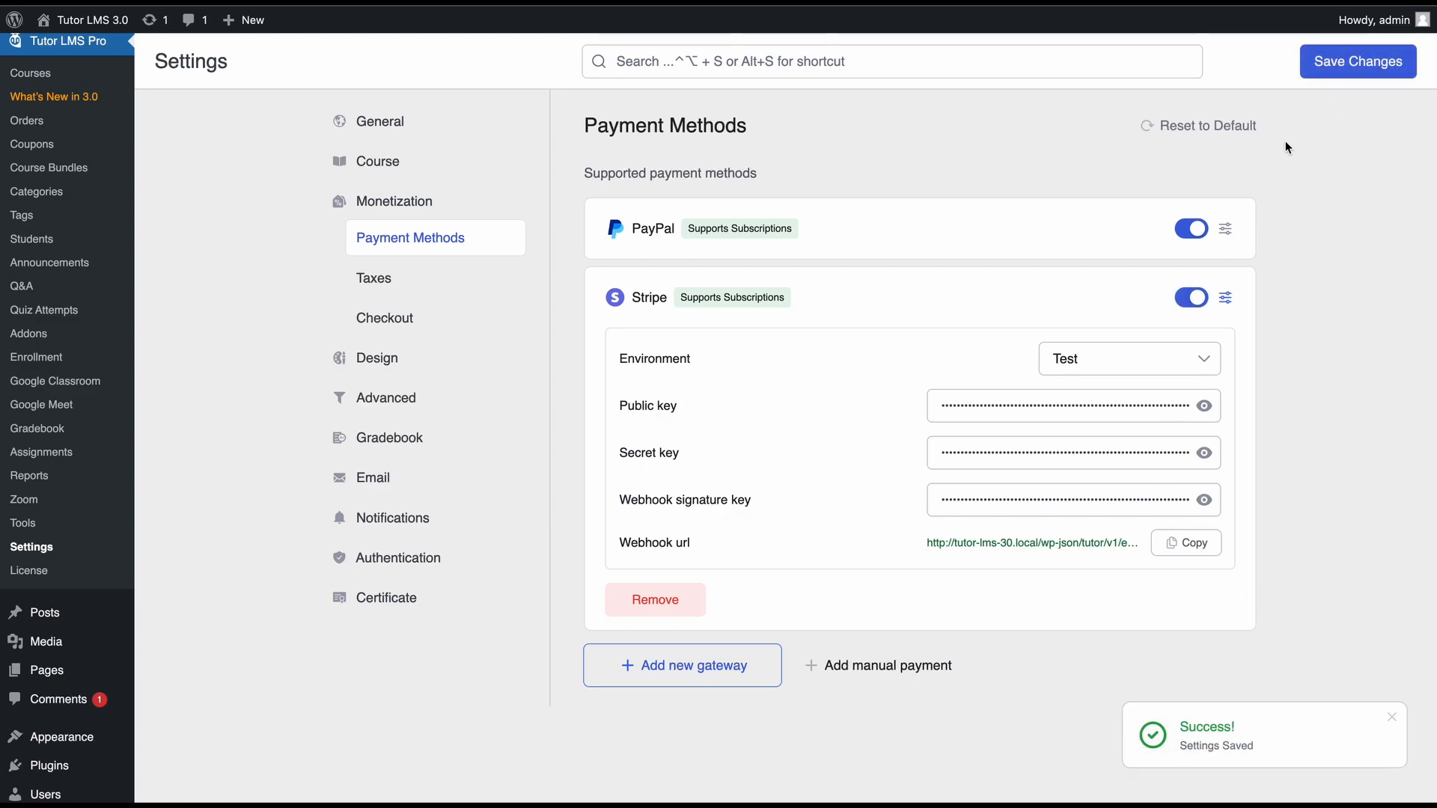
pyautogui.click(1337, 73)
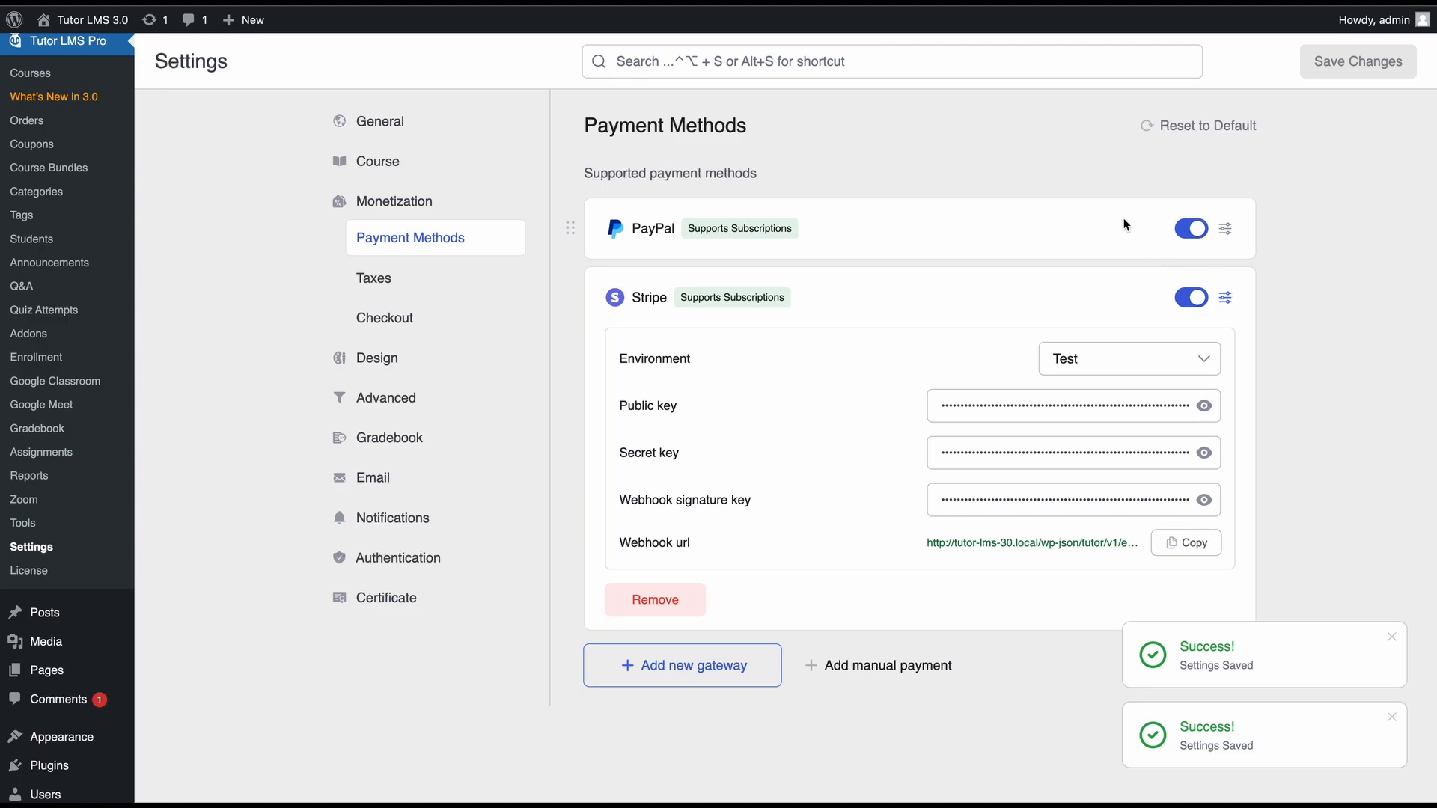